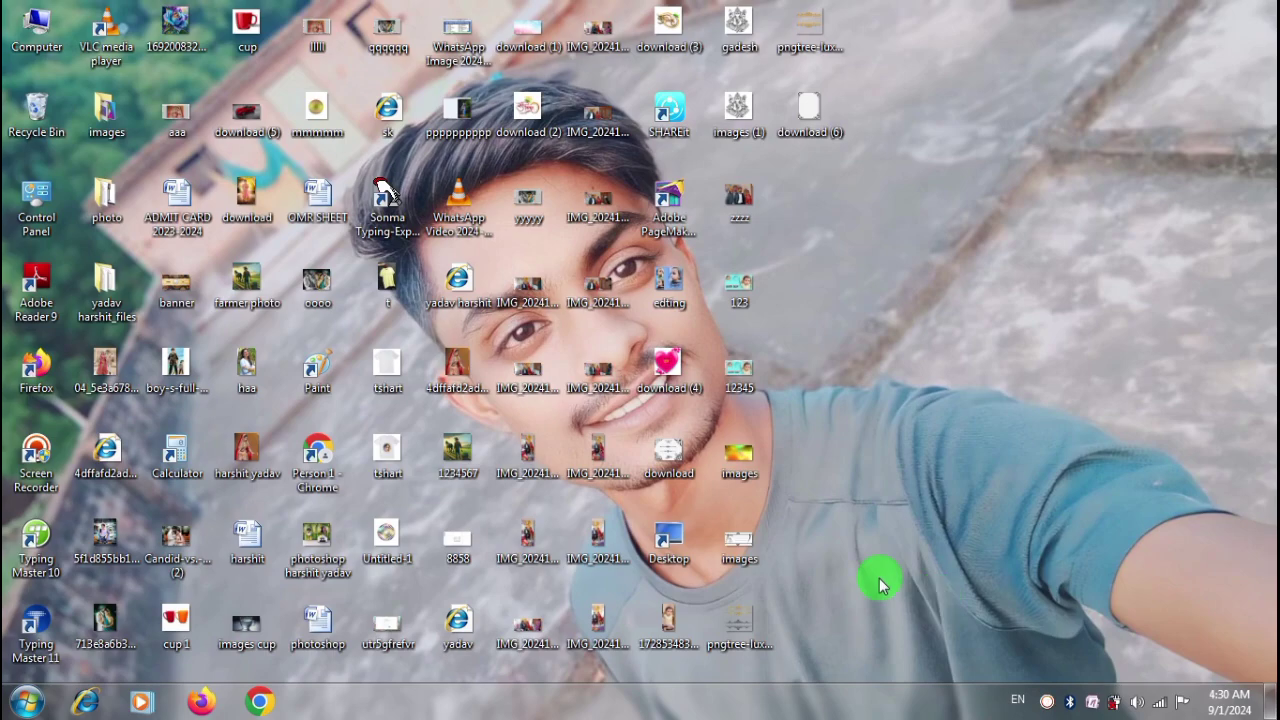
- Open Chrome and run the recent Google search "background photo"
click(258, 704)
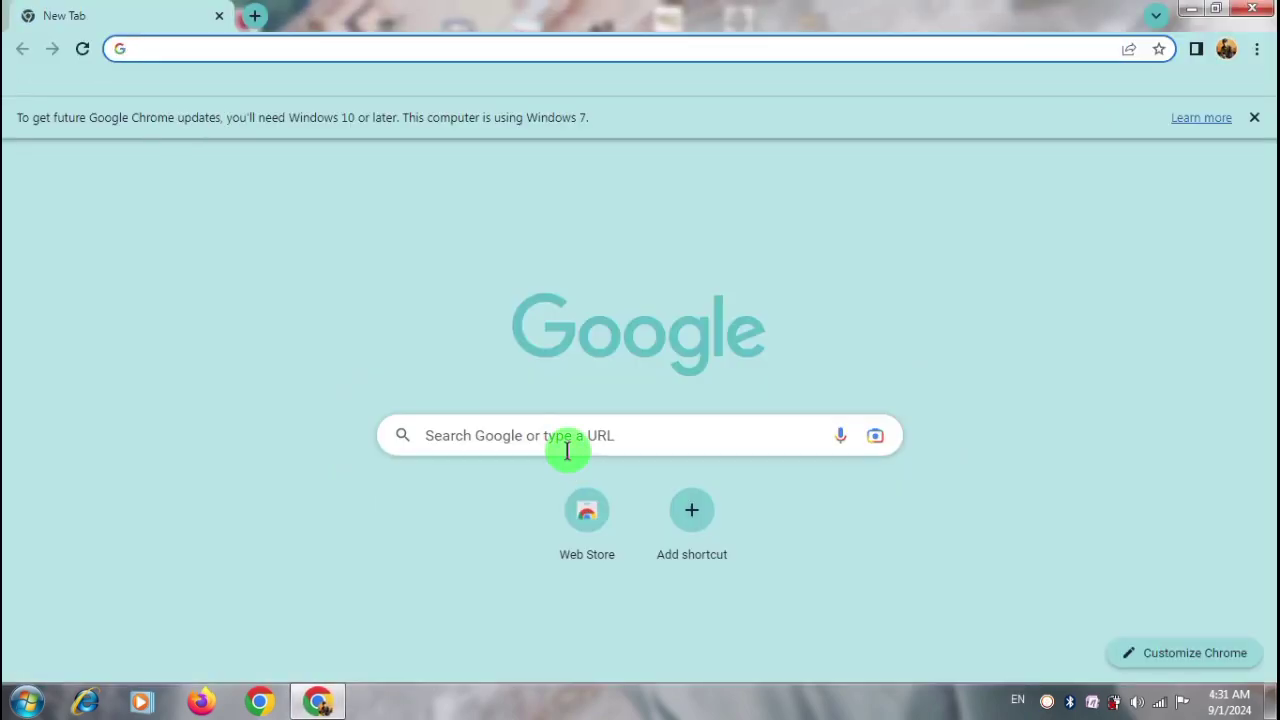
click(578, 441)
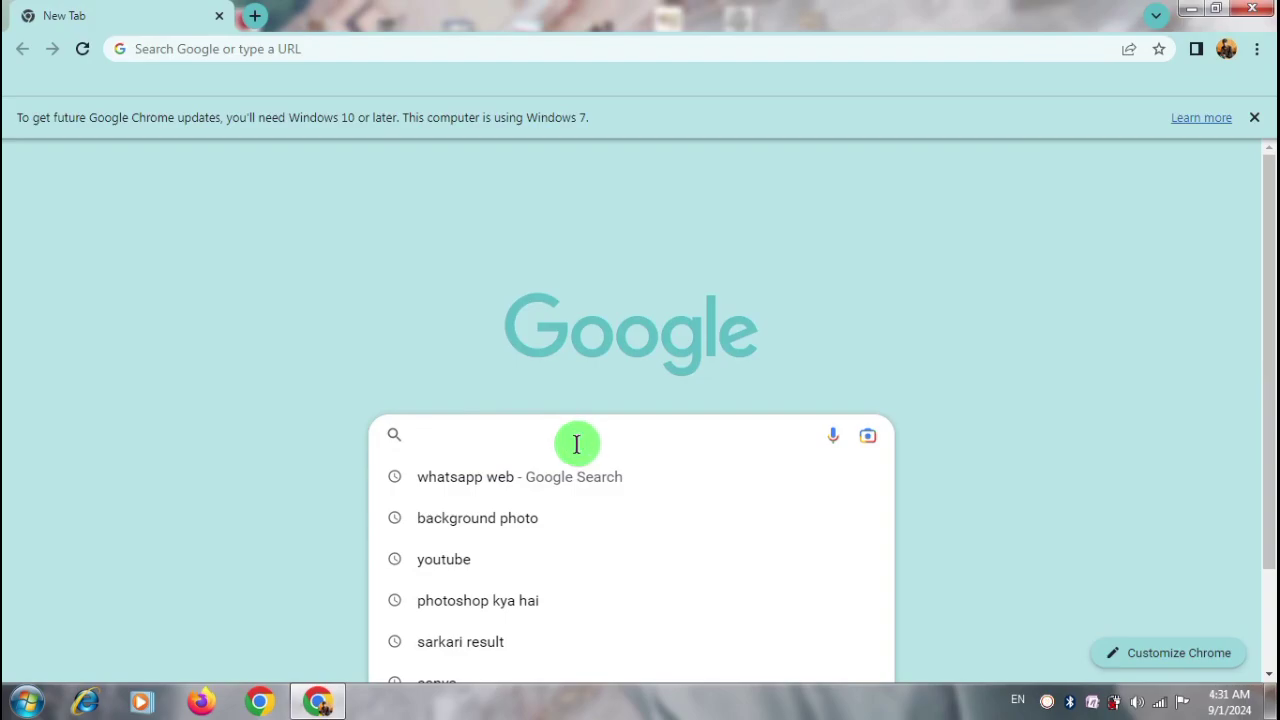
click(519, 520)
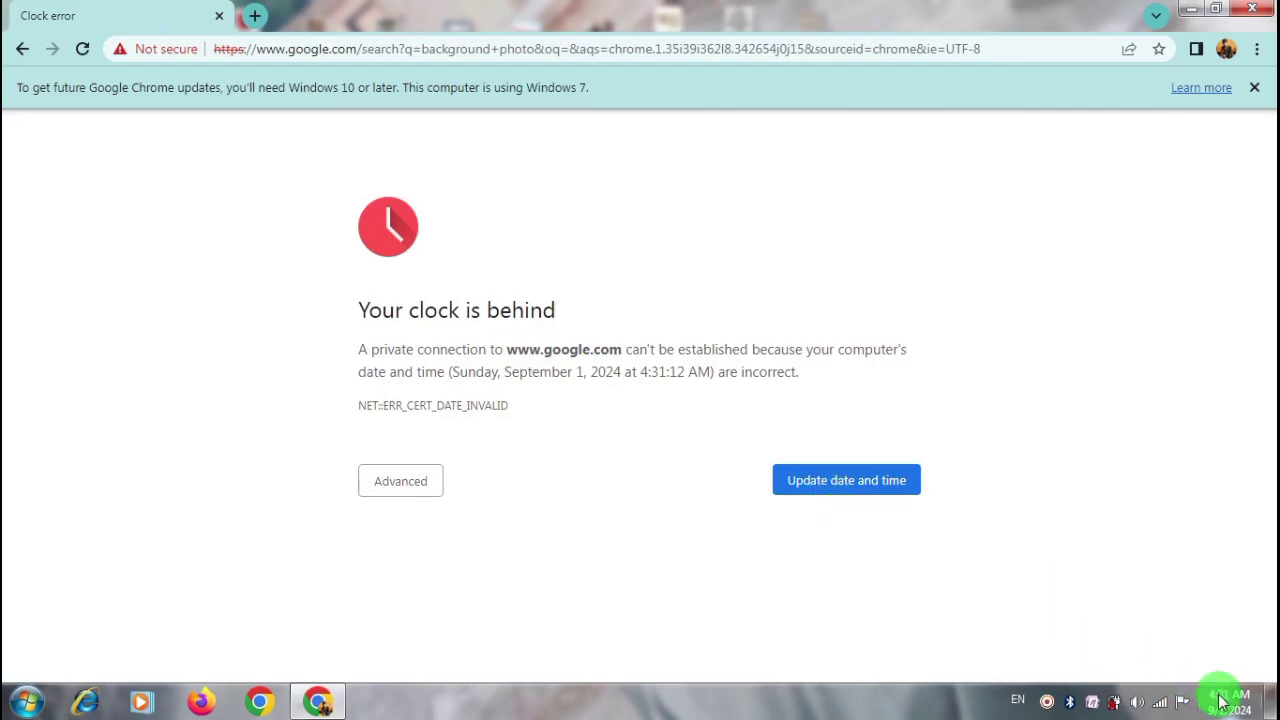
- Open the Windows date and time settings and set the date to October 16, 2024
mouse_move(1222, 703)
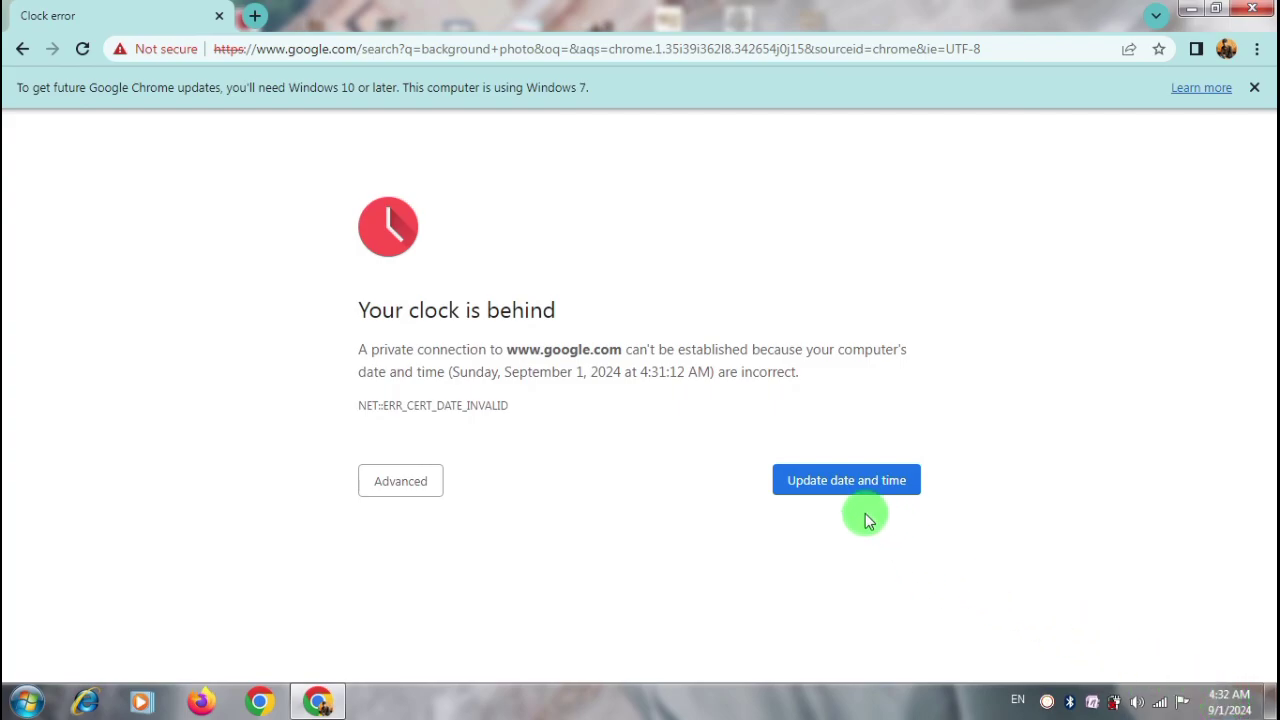
click(843, 484)
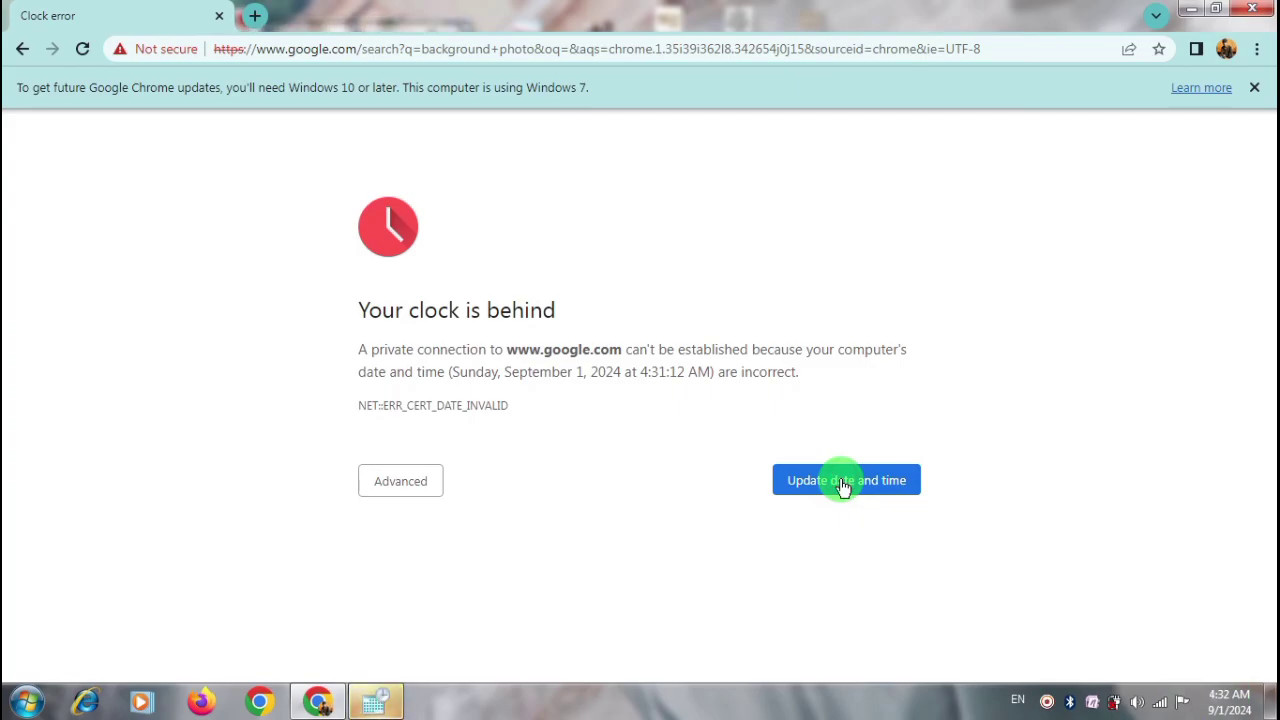
click(1225, 702)
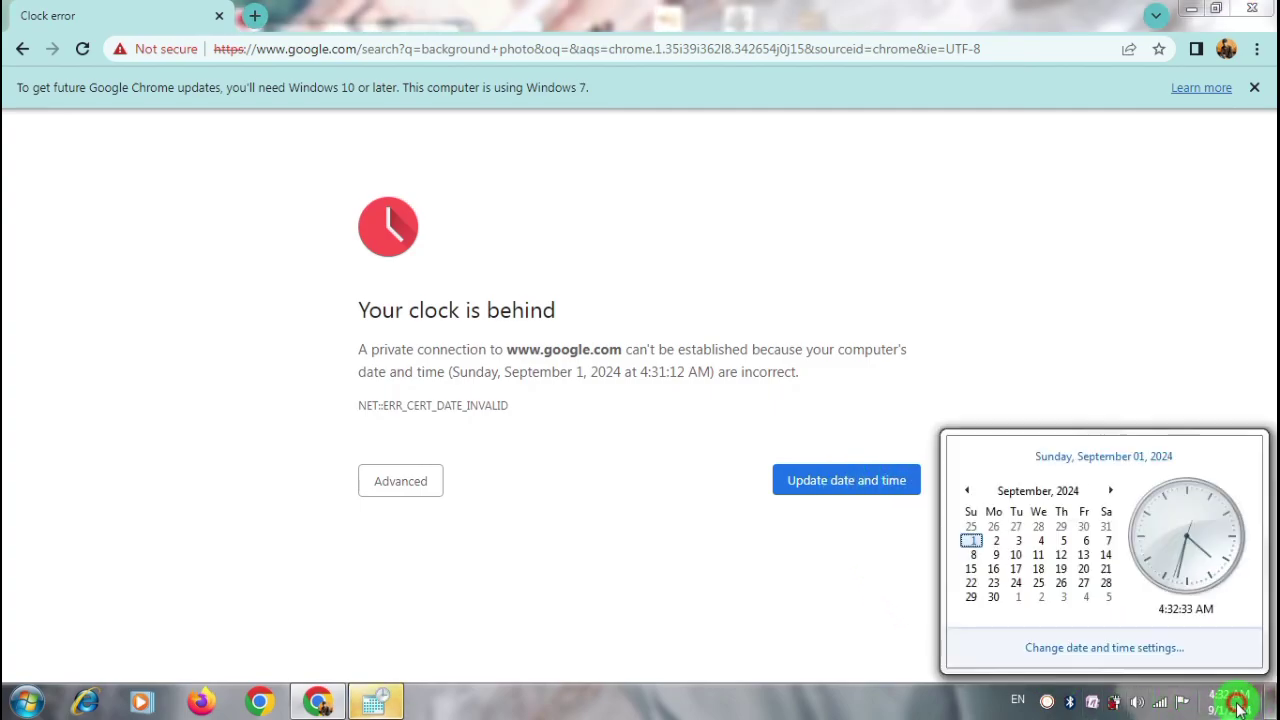
click(1108, 650)
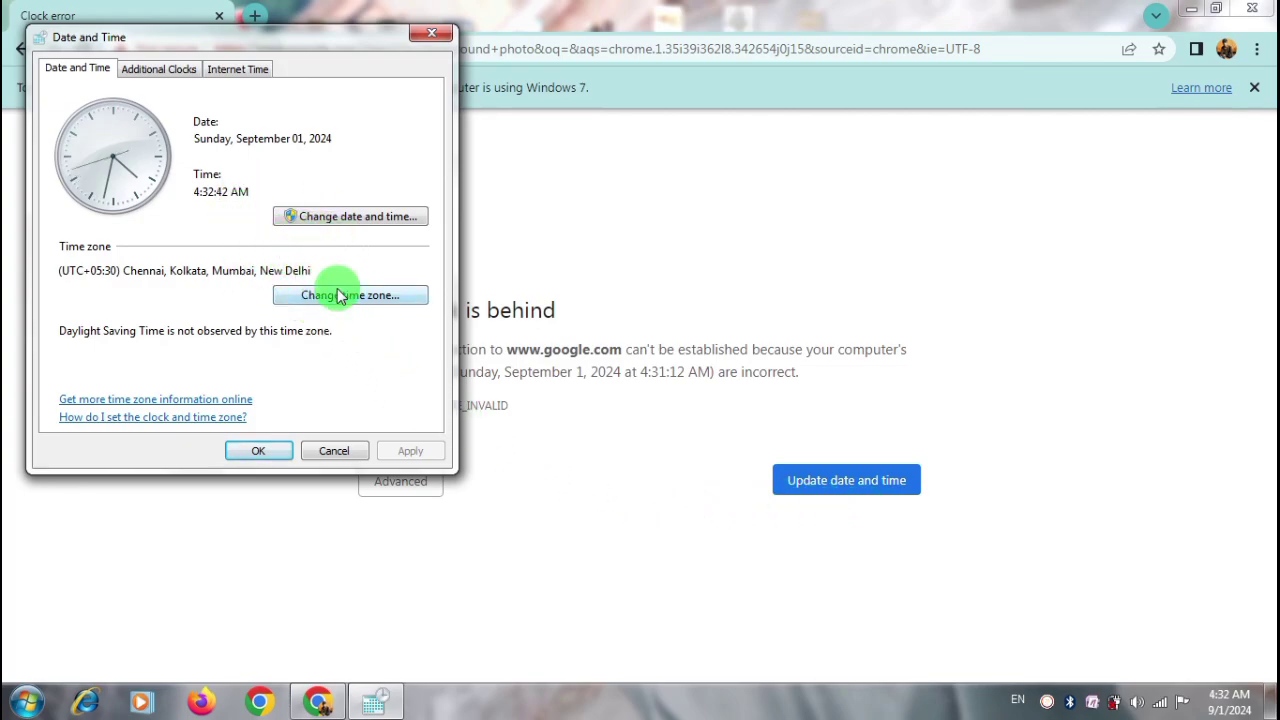
click(344, 218)
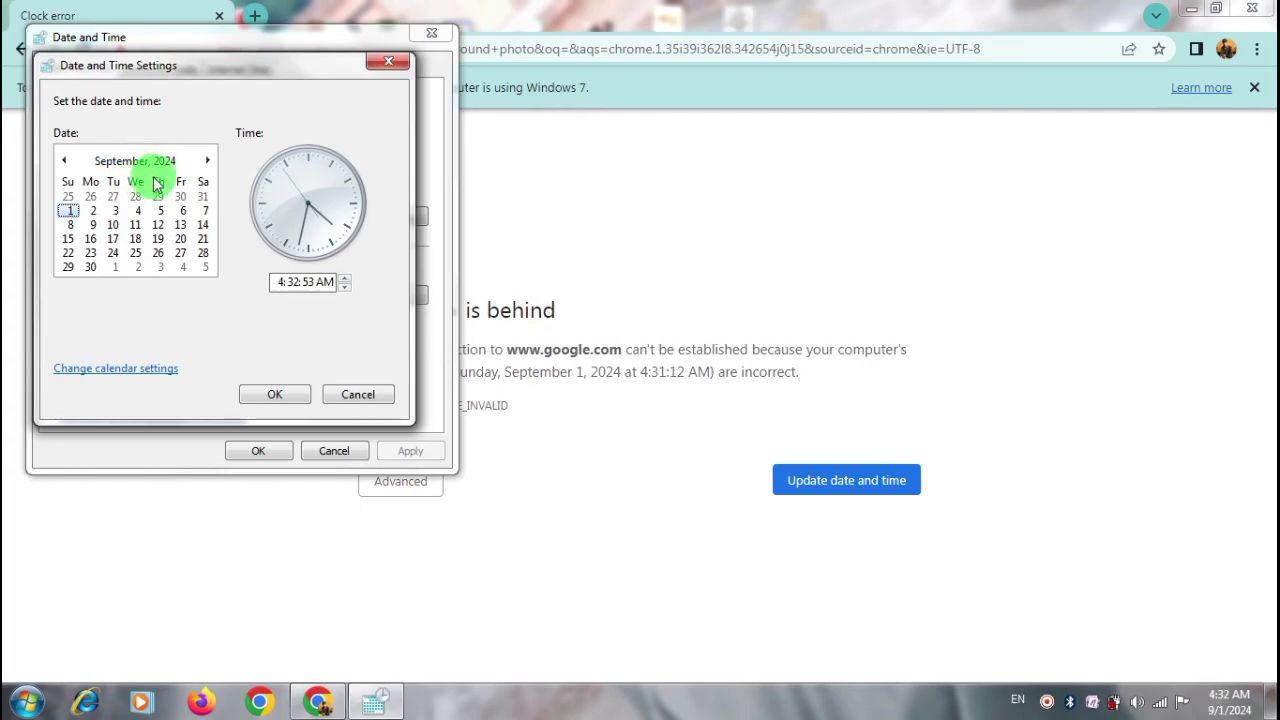
click(206, 162)
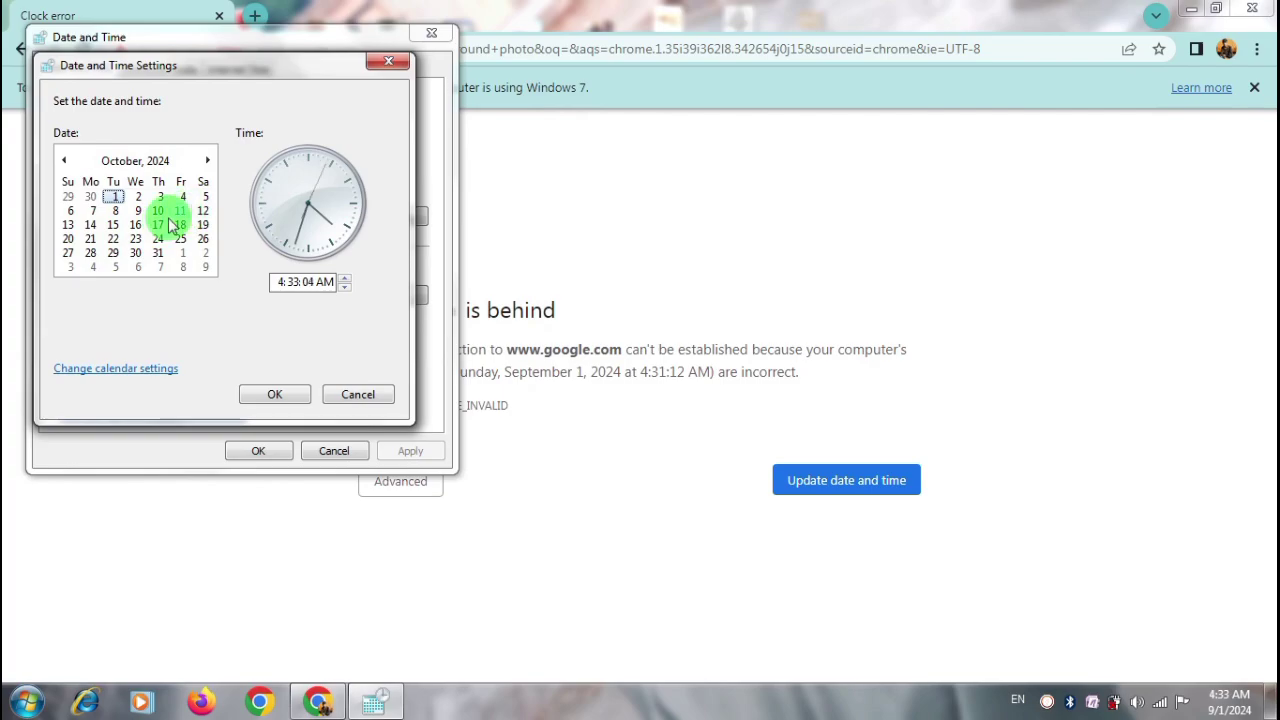
click(137, 225)
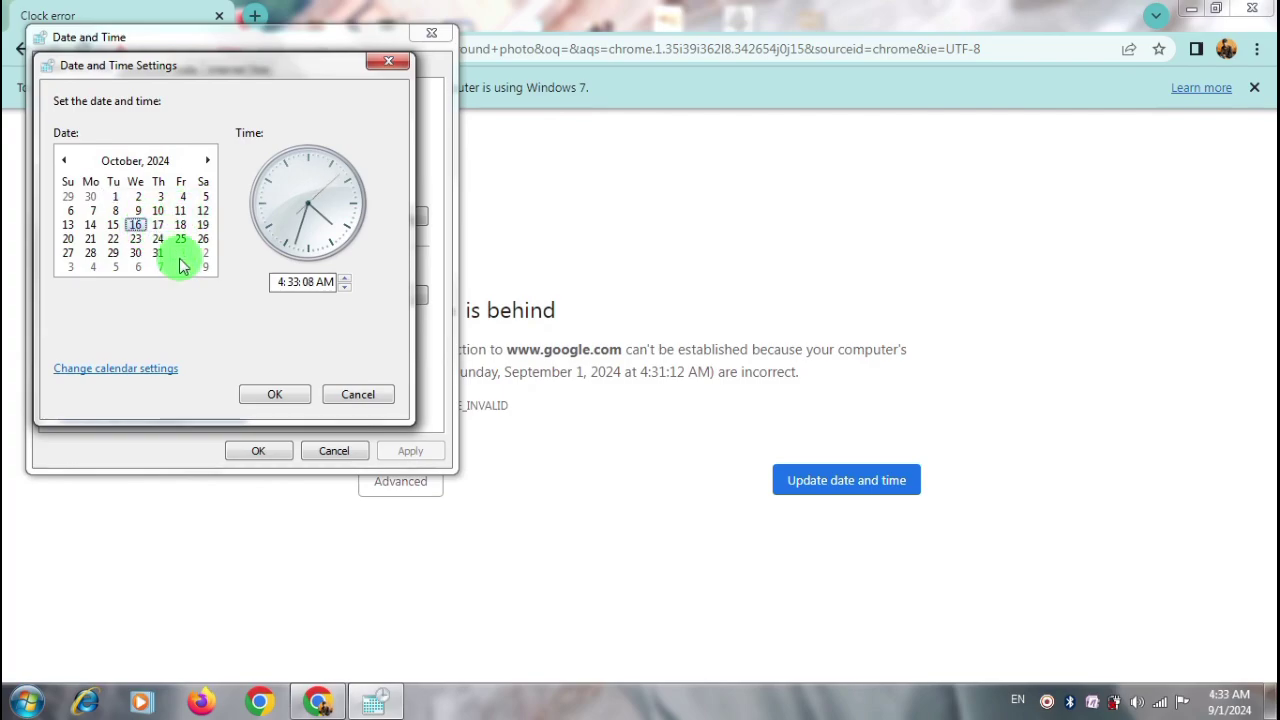
- Set the hour of the system time to 10
click(285, 282)
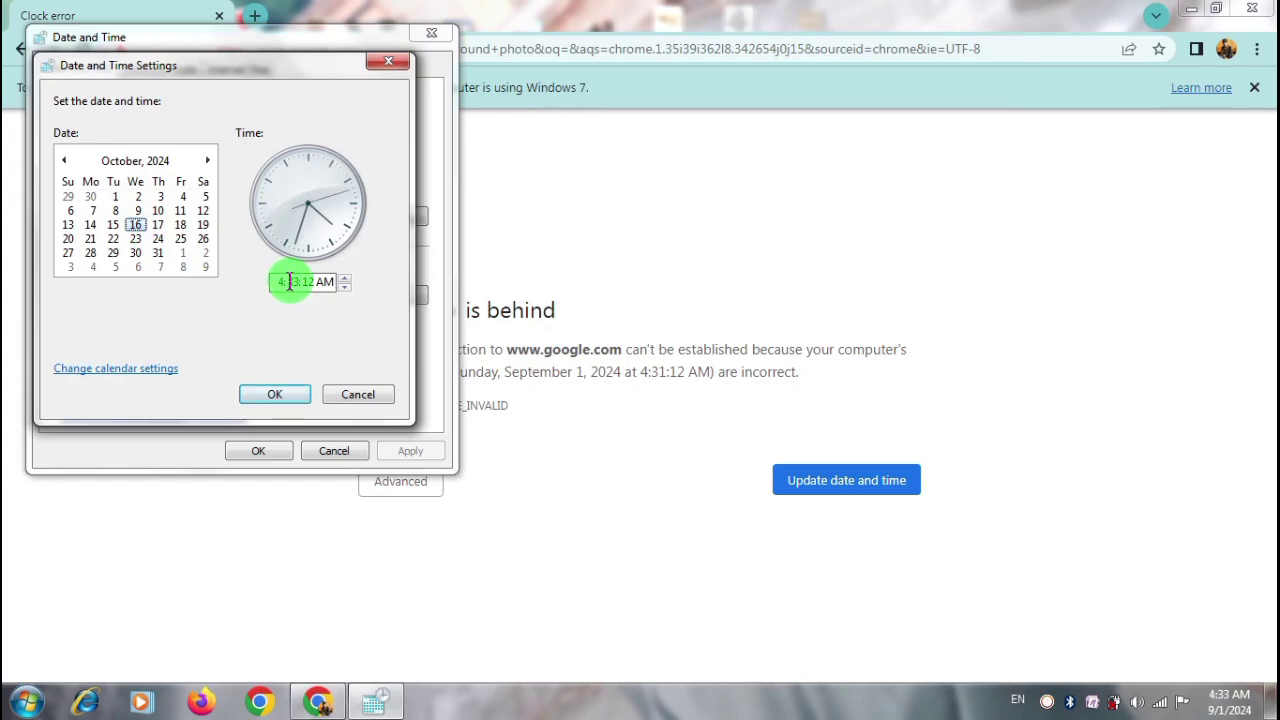
click(283, 282)
click(288, 282)
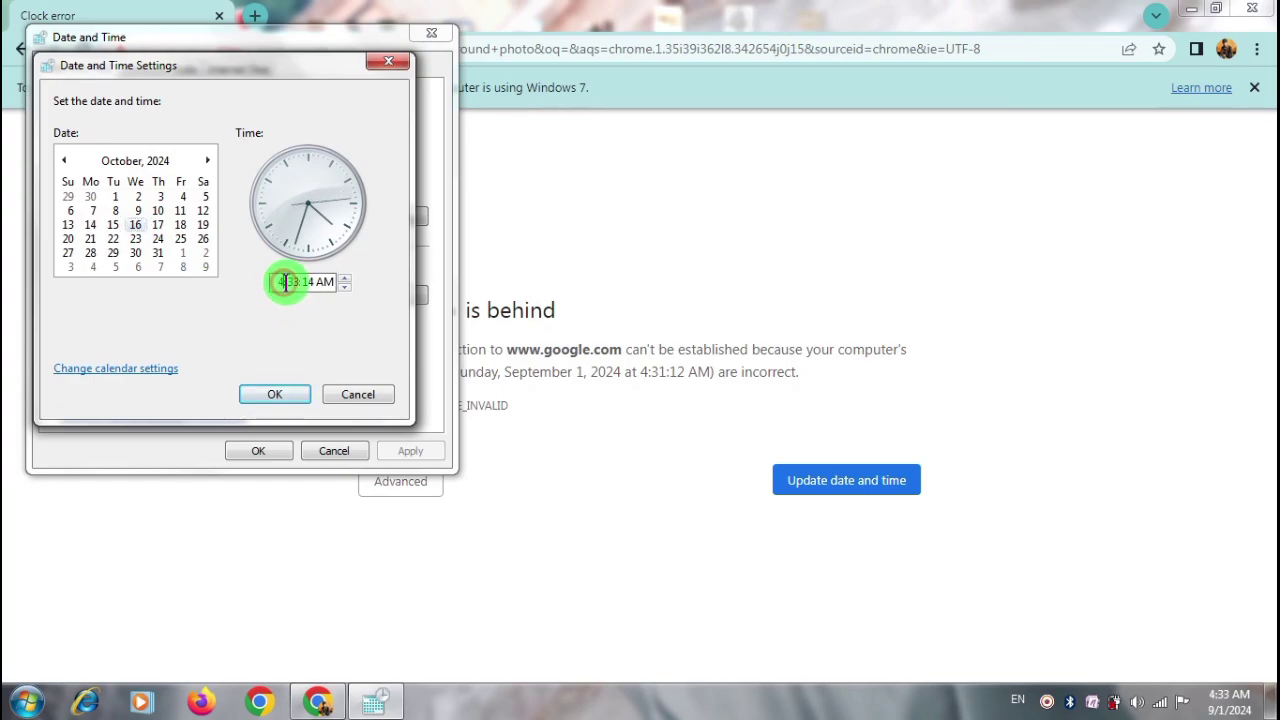
click(289, 282)
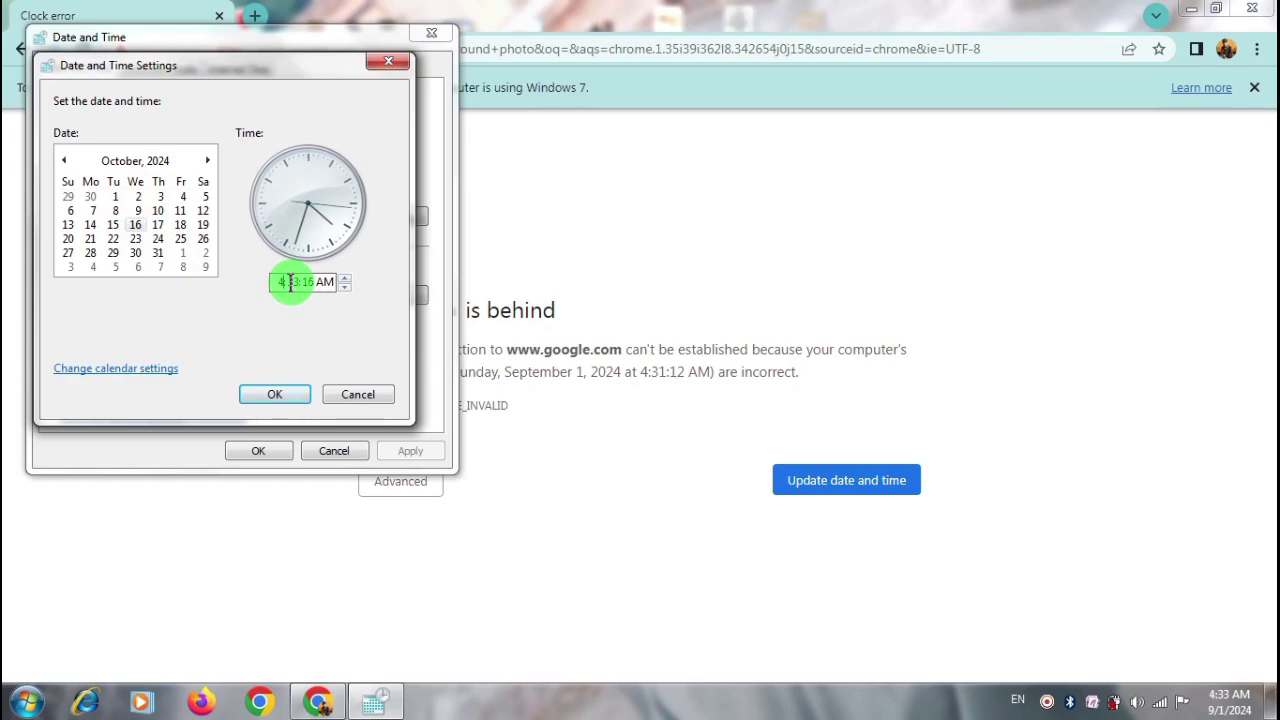
text(10)
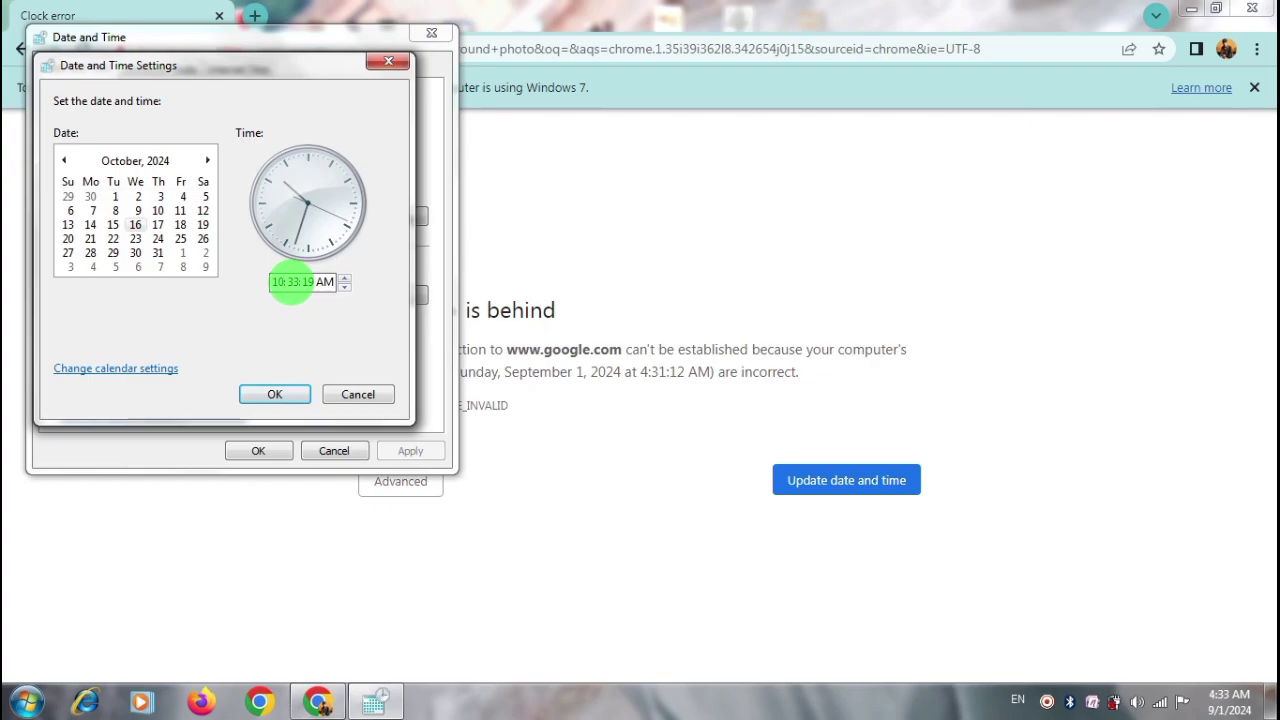
- Set the minutes of the system time to 50
click(316, 284)
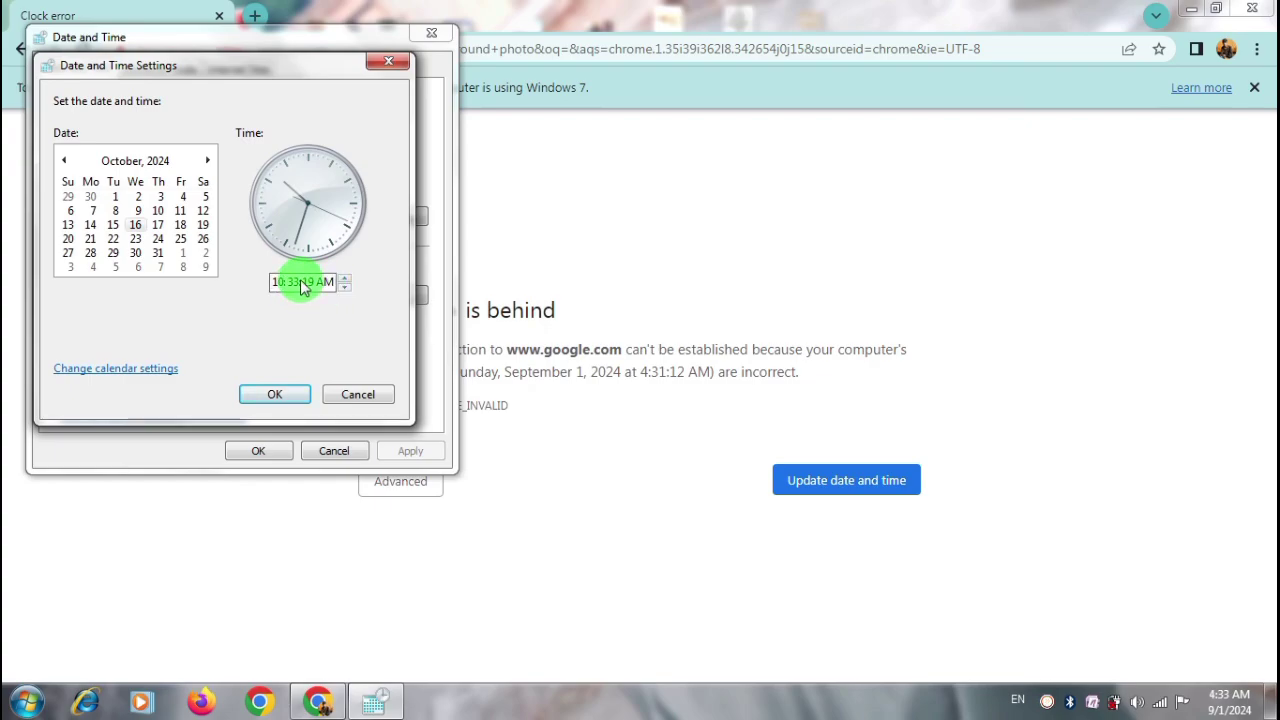
click(300, 283)
click(322, 291)
click(318, 292)
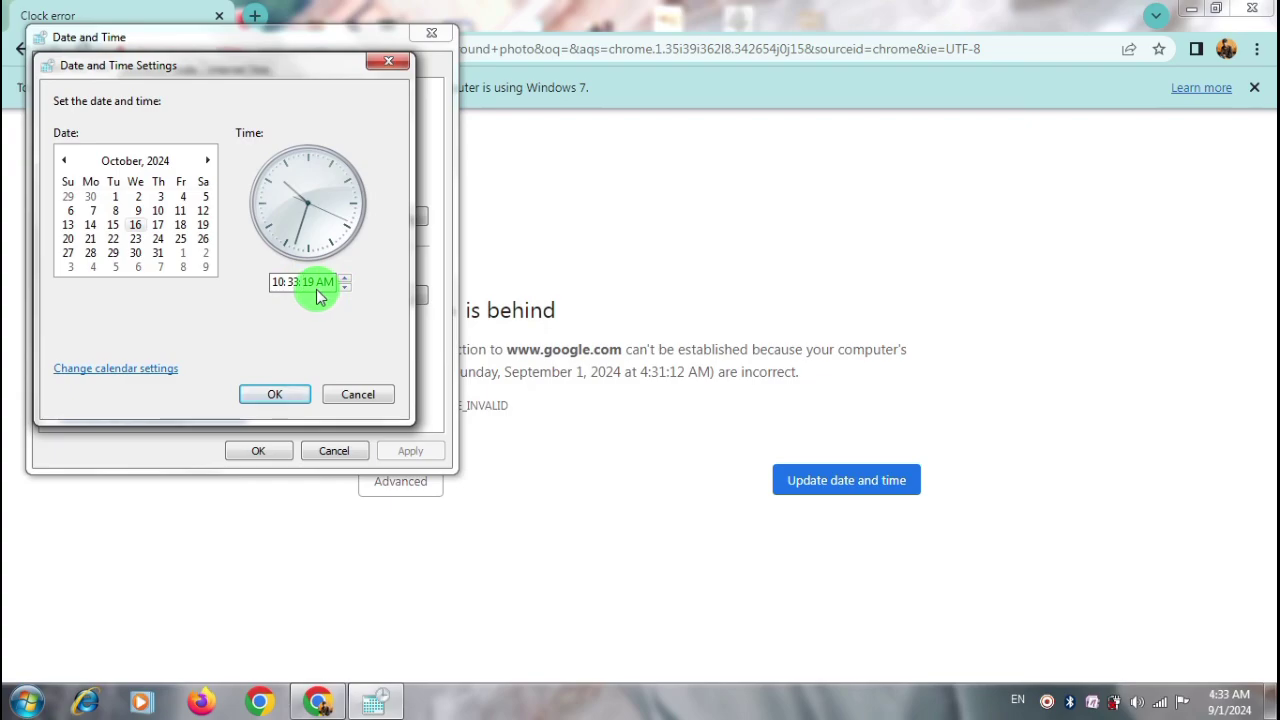
click(300, 283)
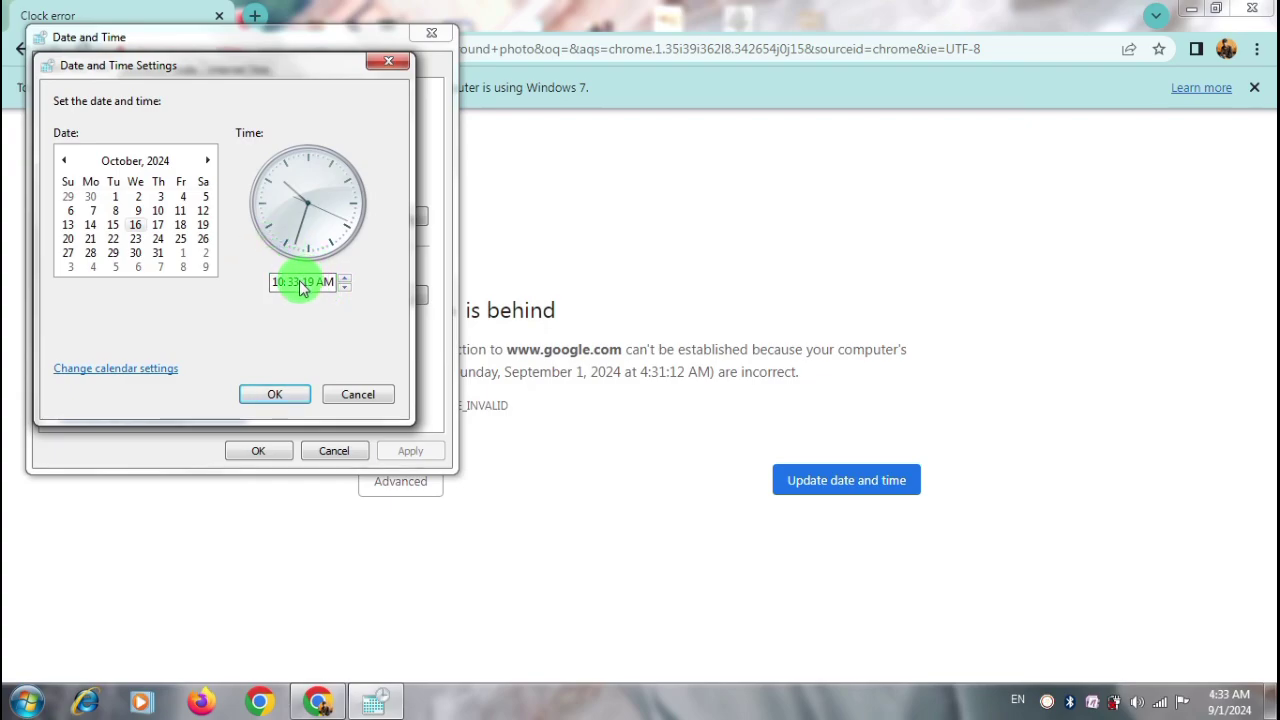
click(321, 293)
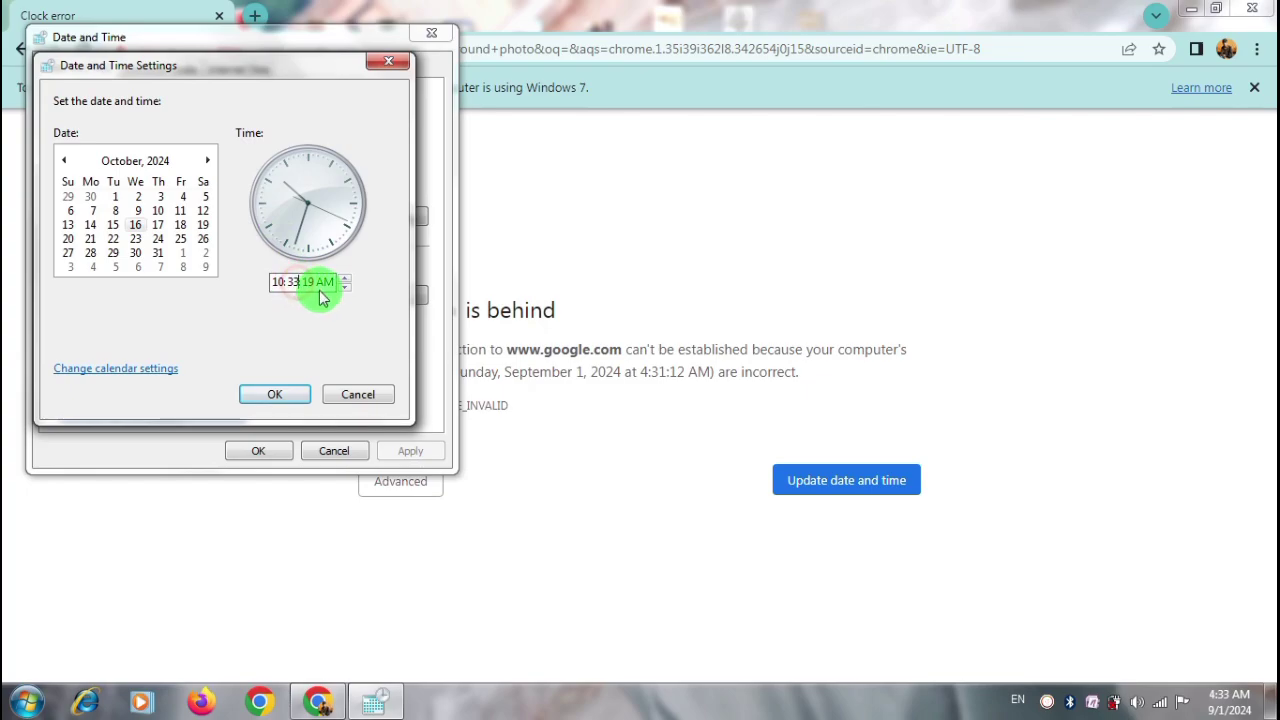
text(3)
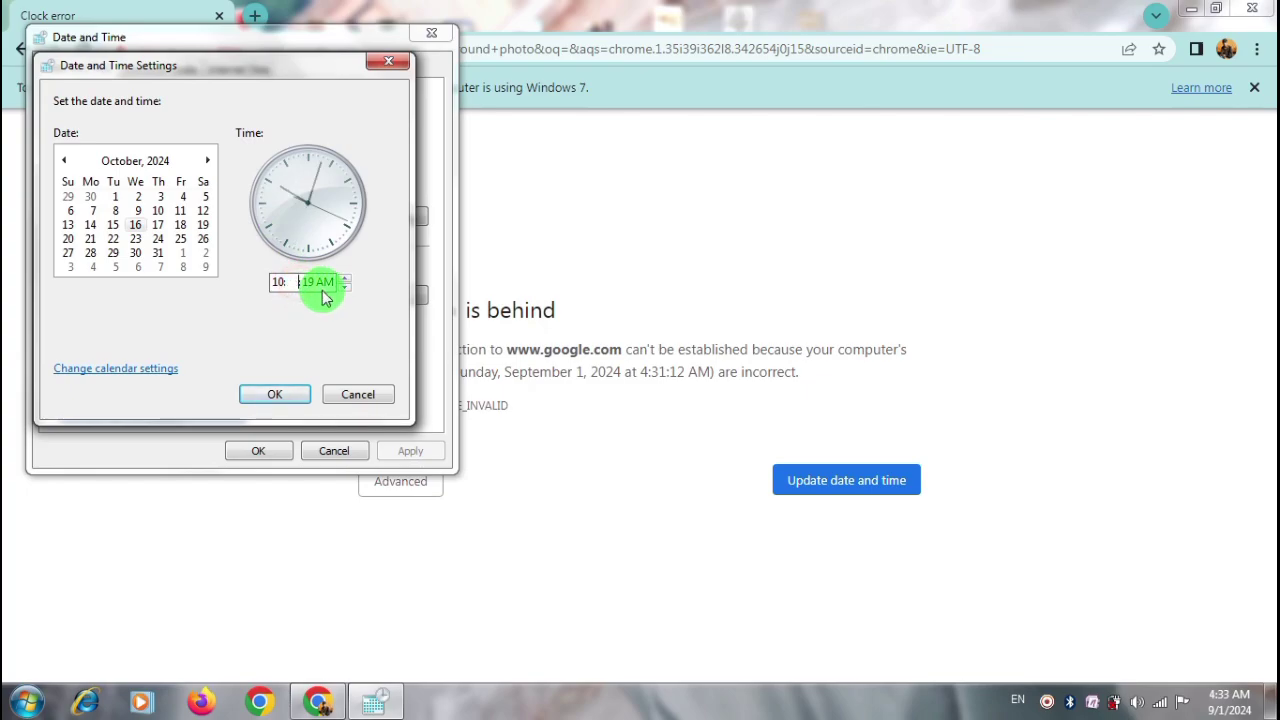
text(45)
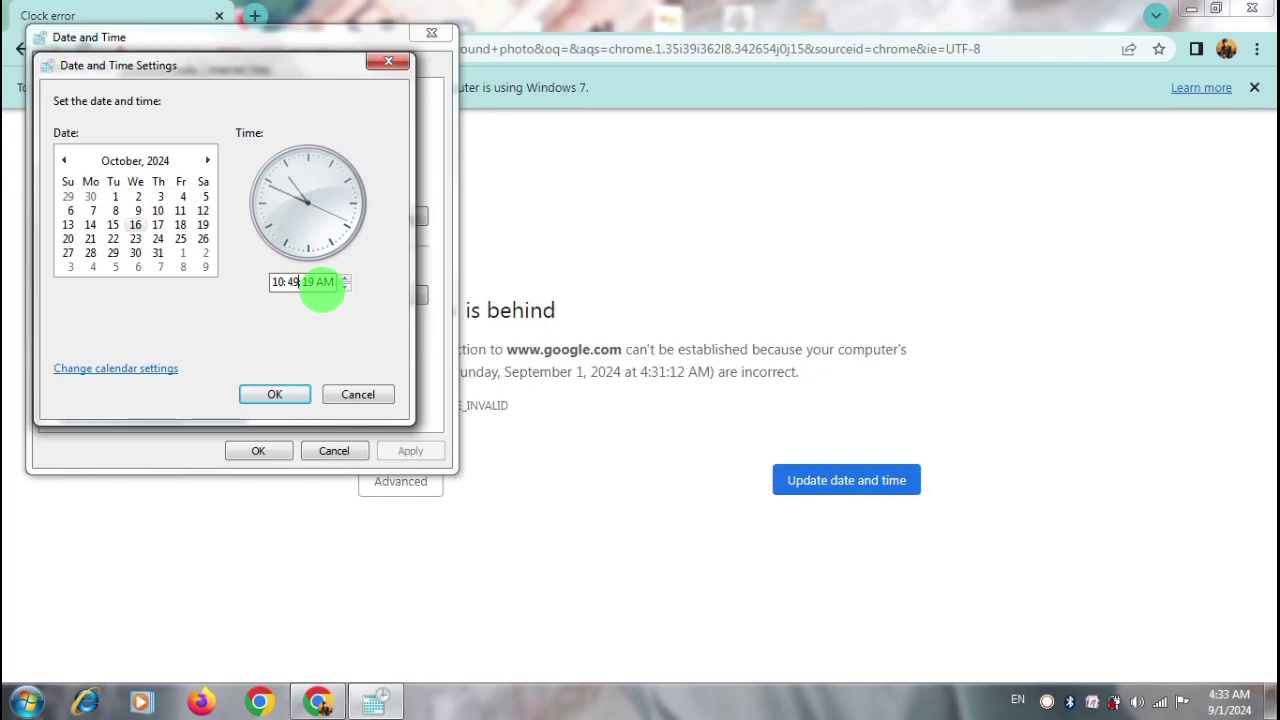
click(345, 279)
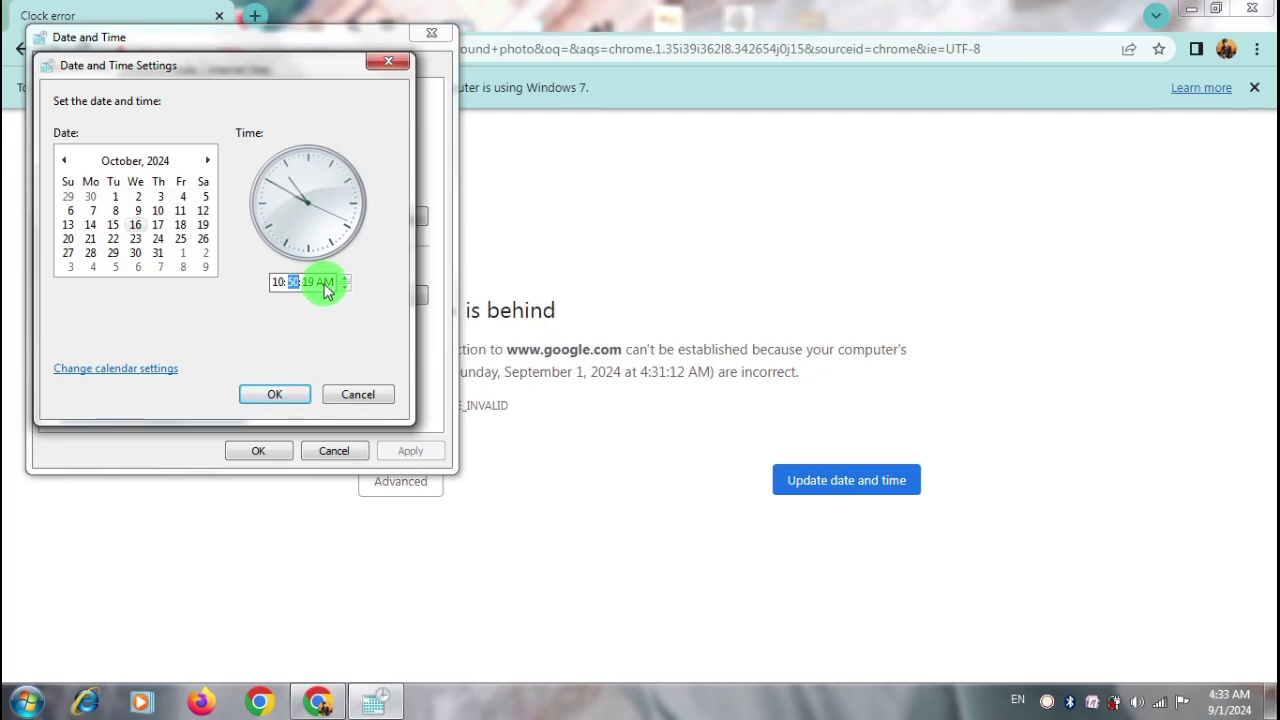
- Switch the system time to PM
click(328, 283)
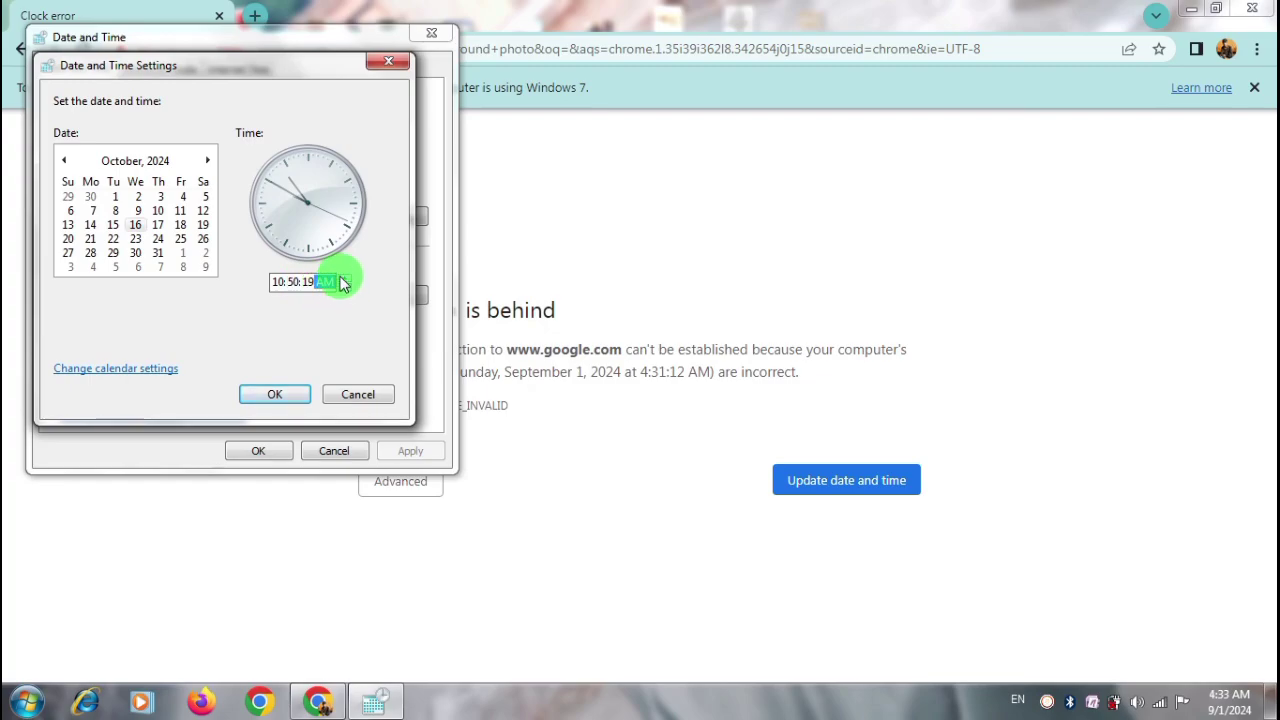
click(342, 281)
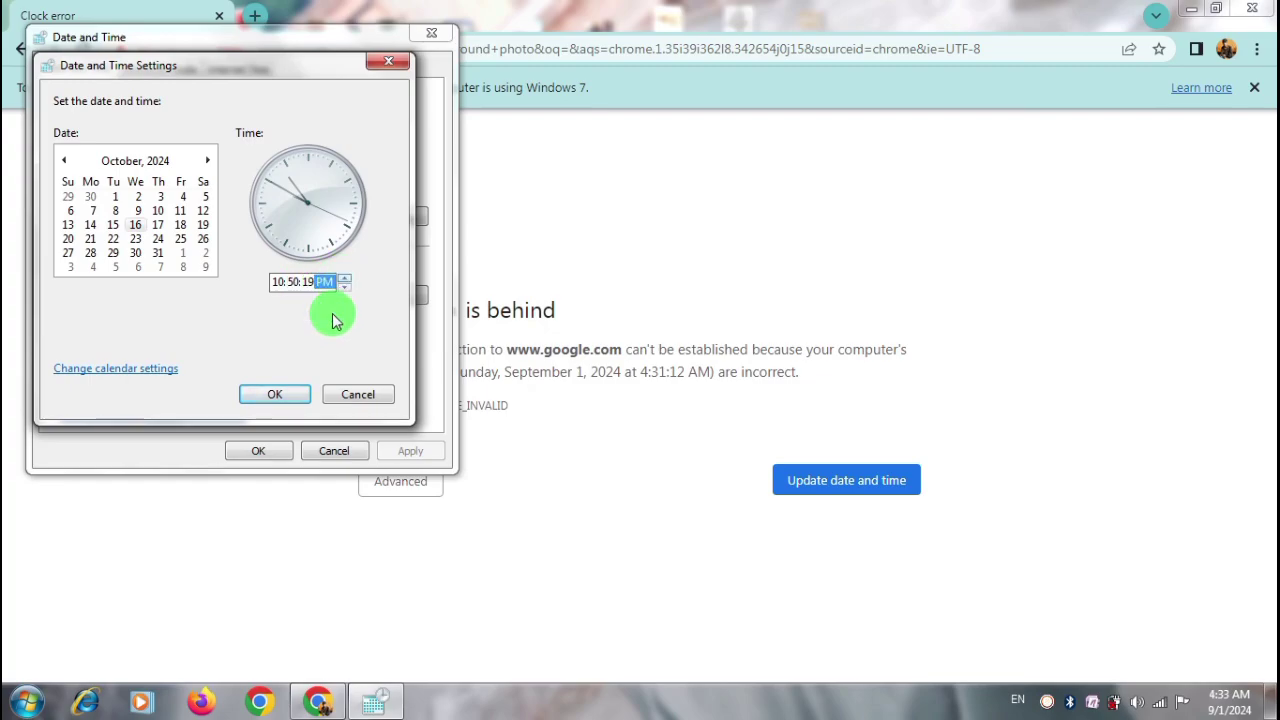
click(268, 397)
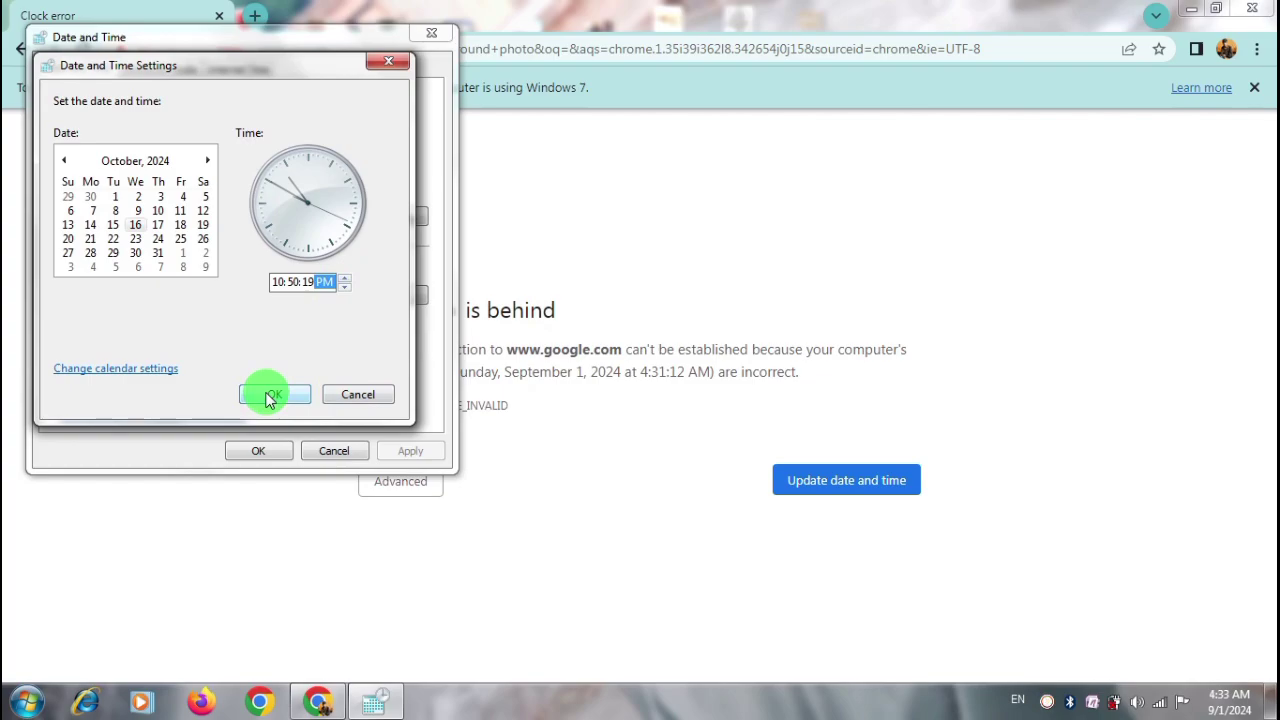
- Set the minutes of the system time to 49 and apply the new date and time
click(300, 283)
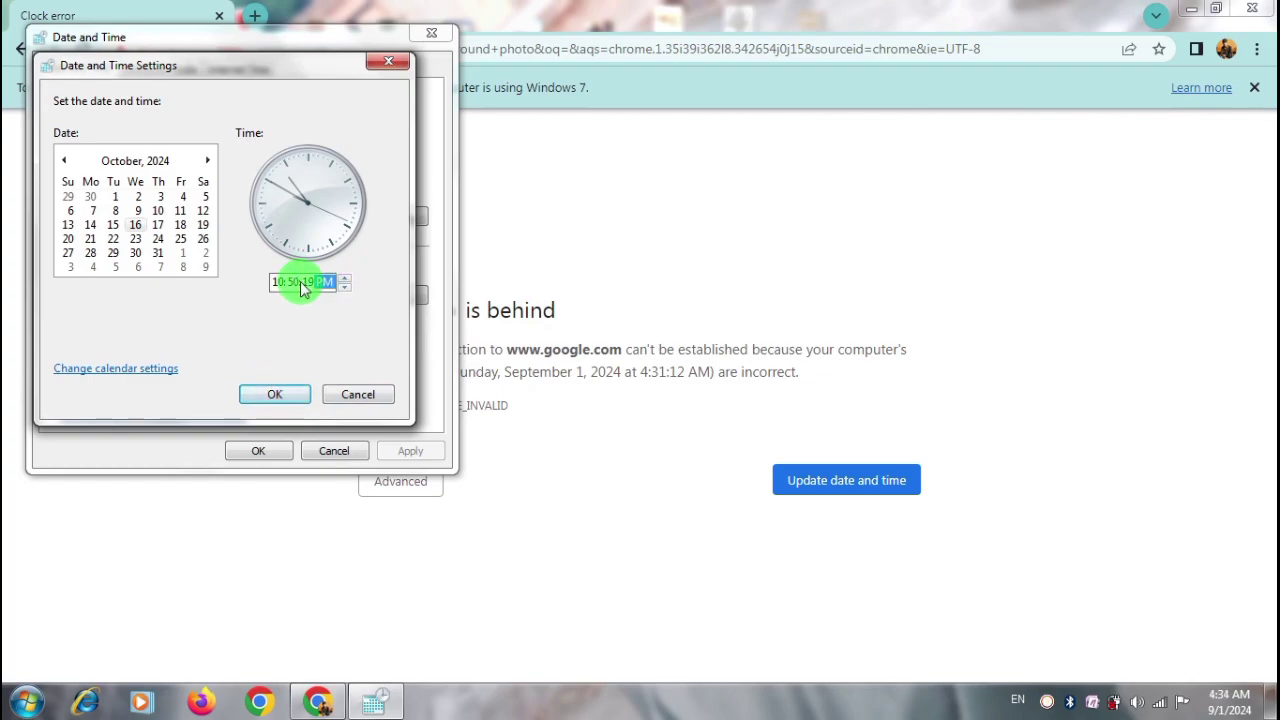
click(305, 282)
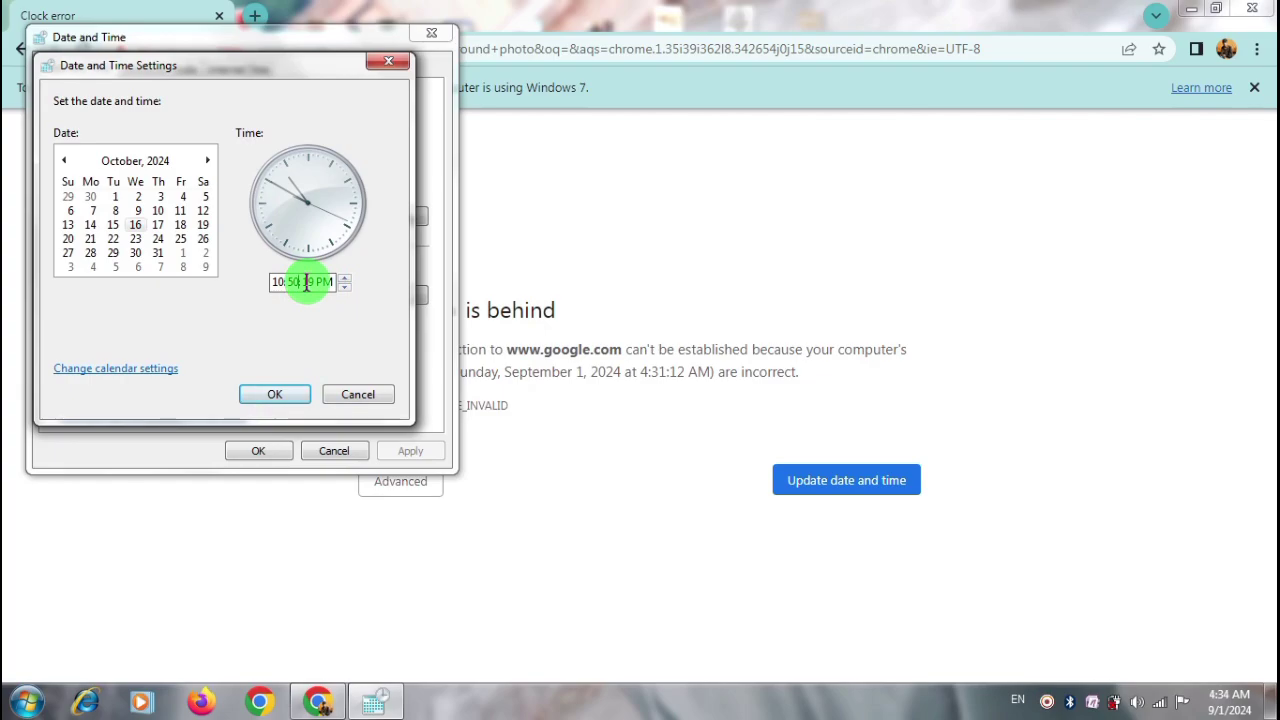
text(59)
click(289, 281)
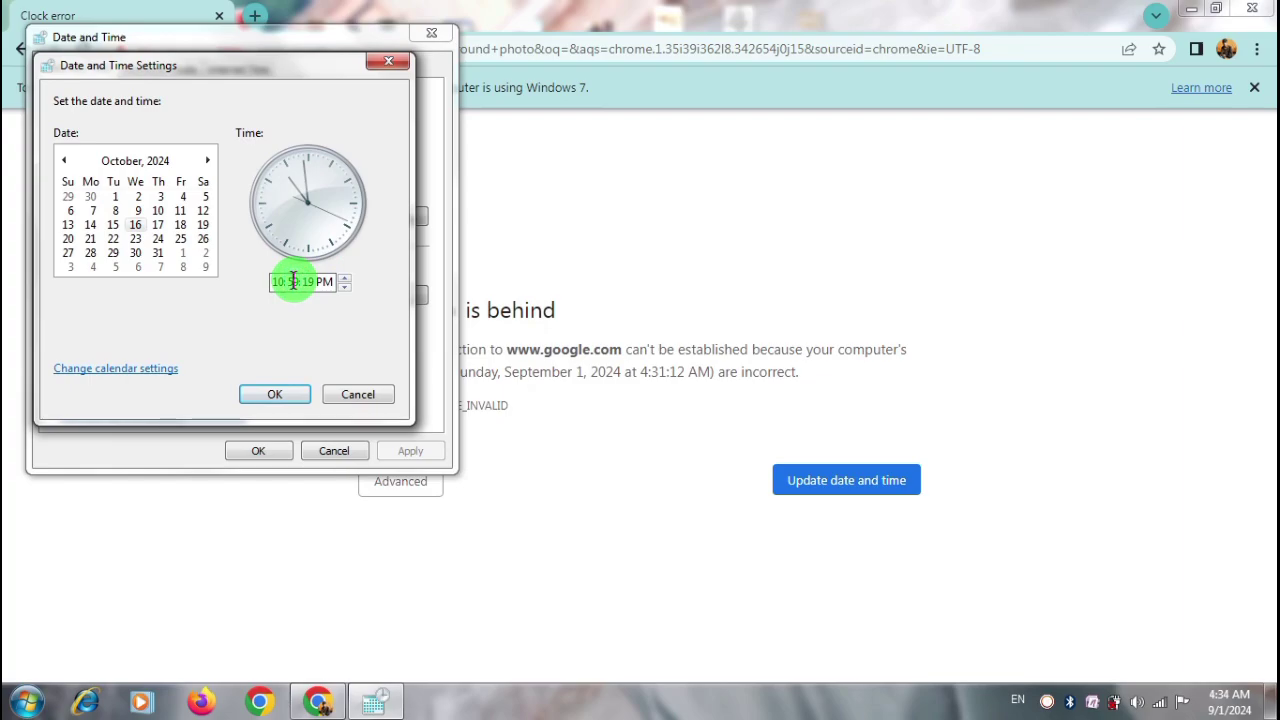
click(297, 281)
text(9)
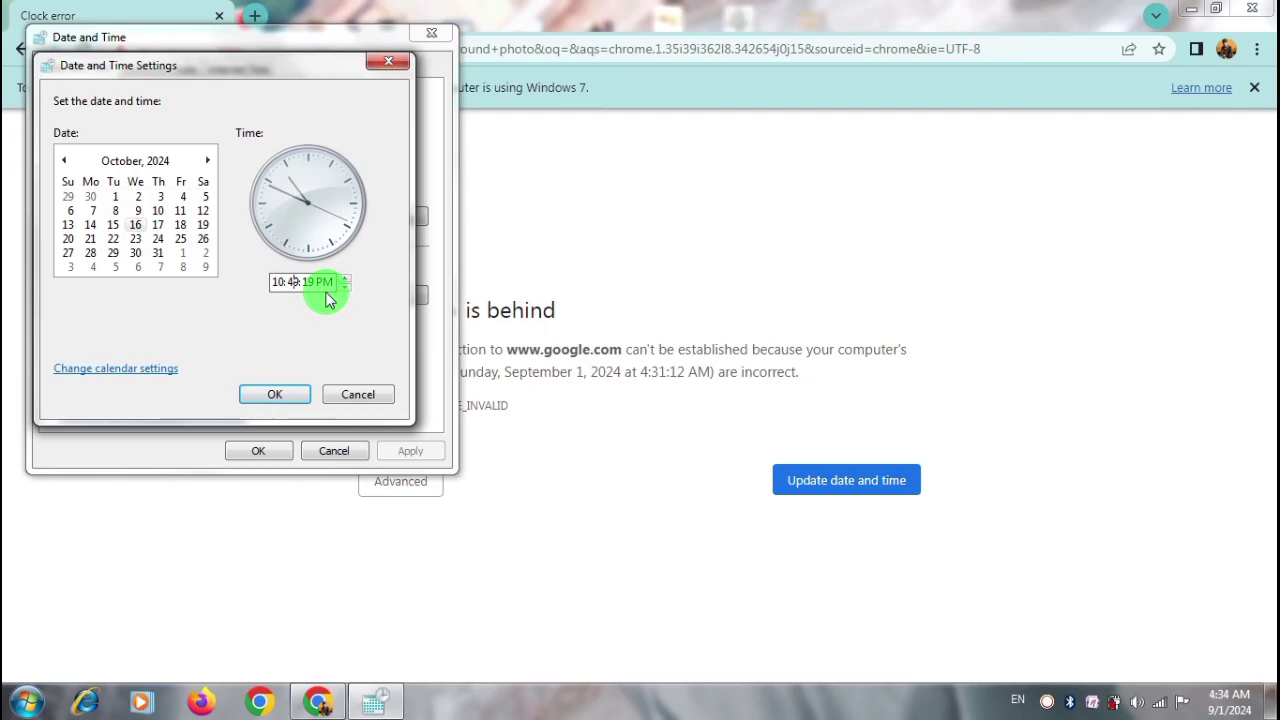
click(286, 395)
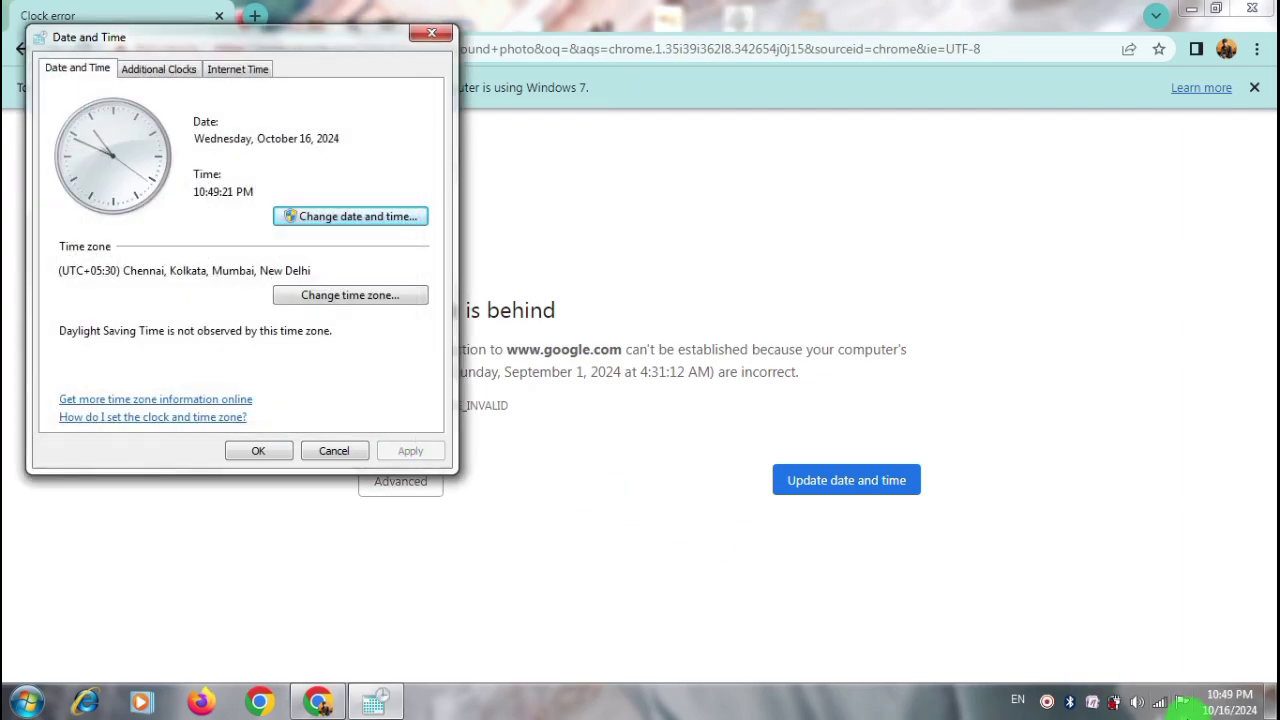
mouse_move(1230, 706)
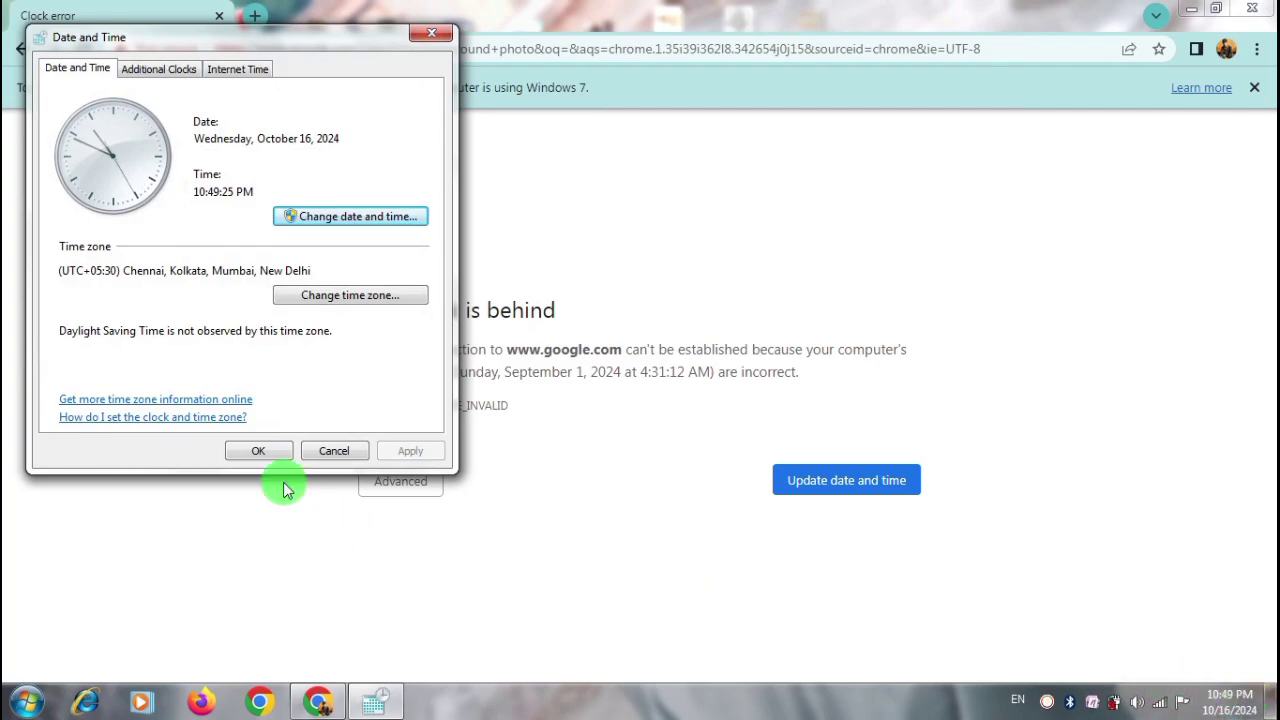
click(256, 450)
- Close the browser tab with the clock error and dismiss the Date and Time dialog
click(796, 482)
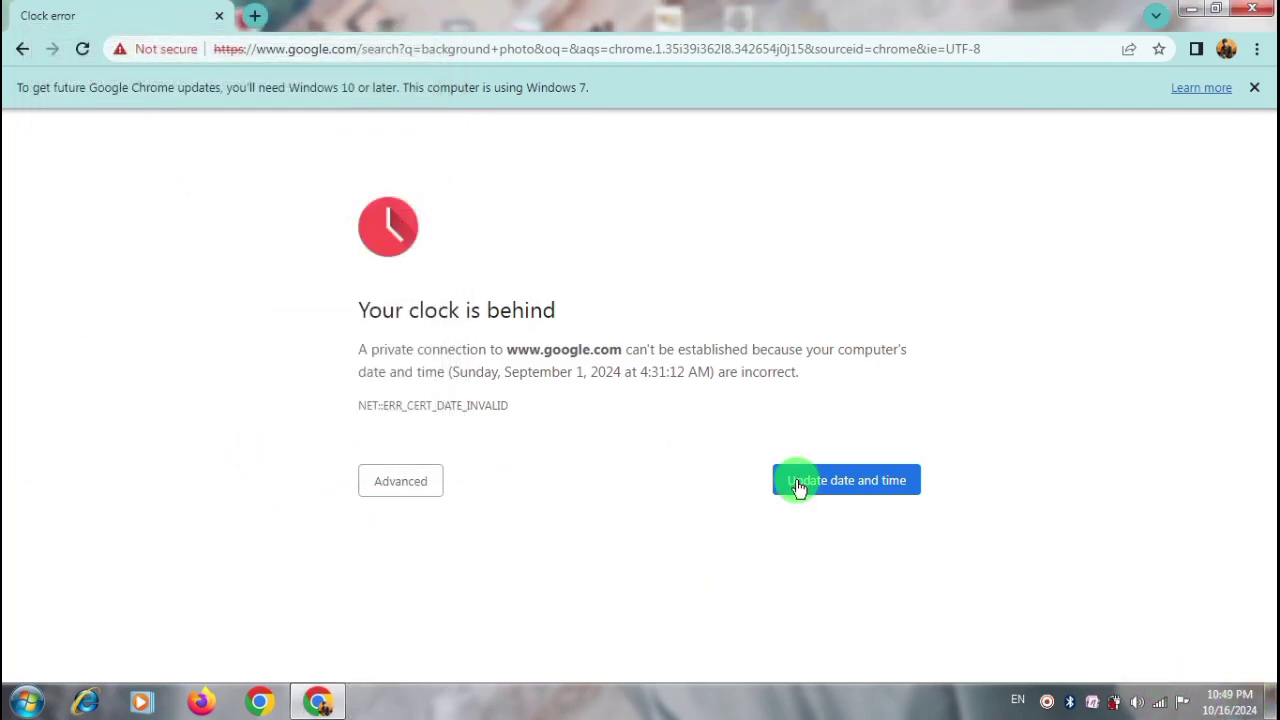
click(888, 478)
click(219, 16)
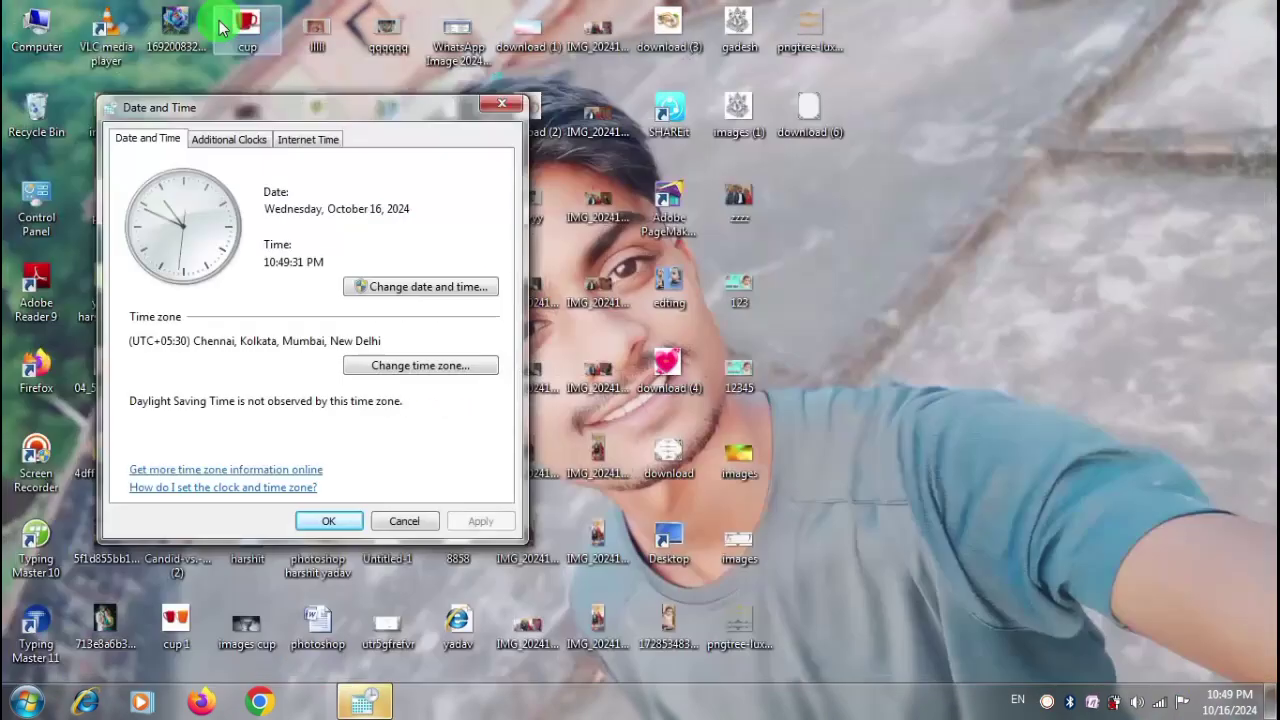
click(326, 522)
- Reopen Chrome in a maximized window using the first user profile
click(262, 703)
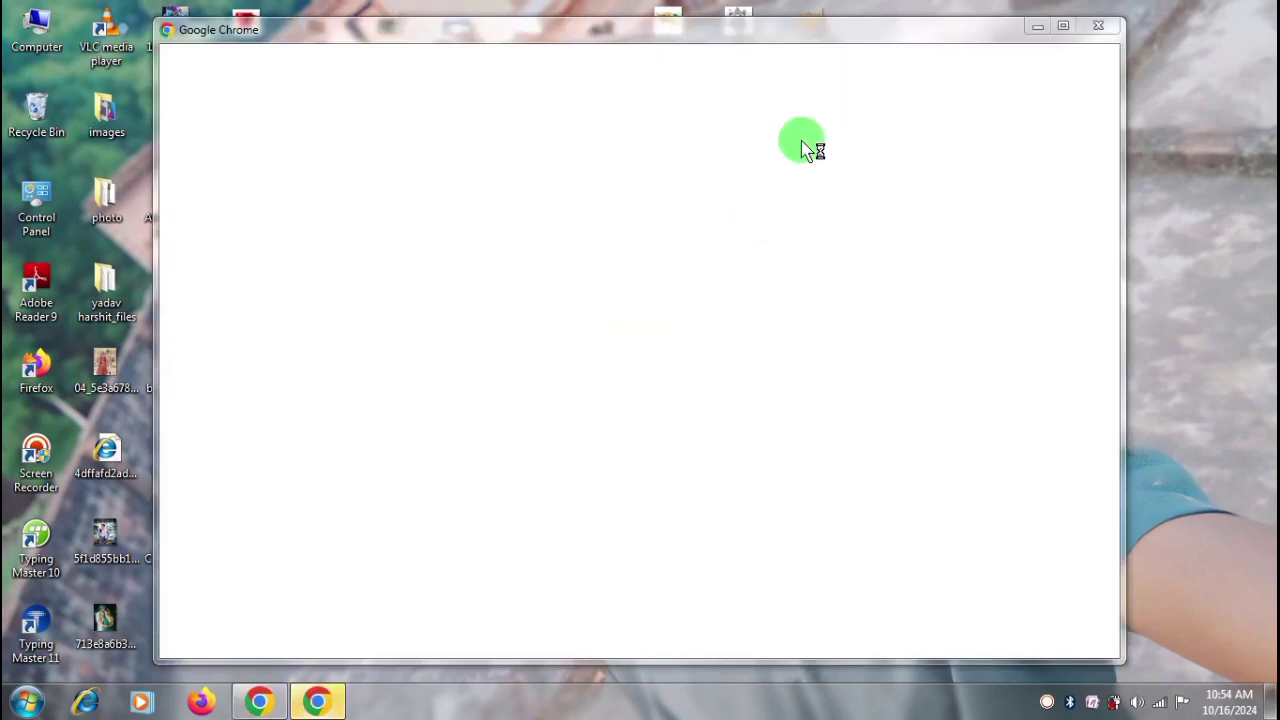
click(1060, 27)
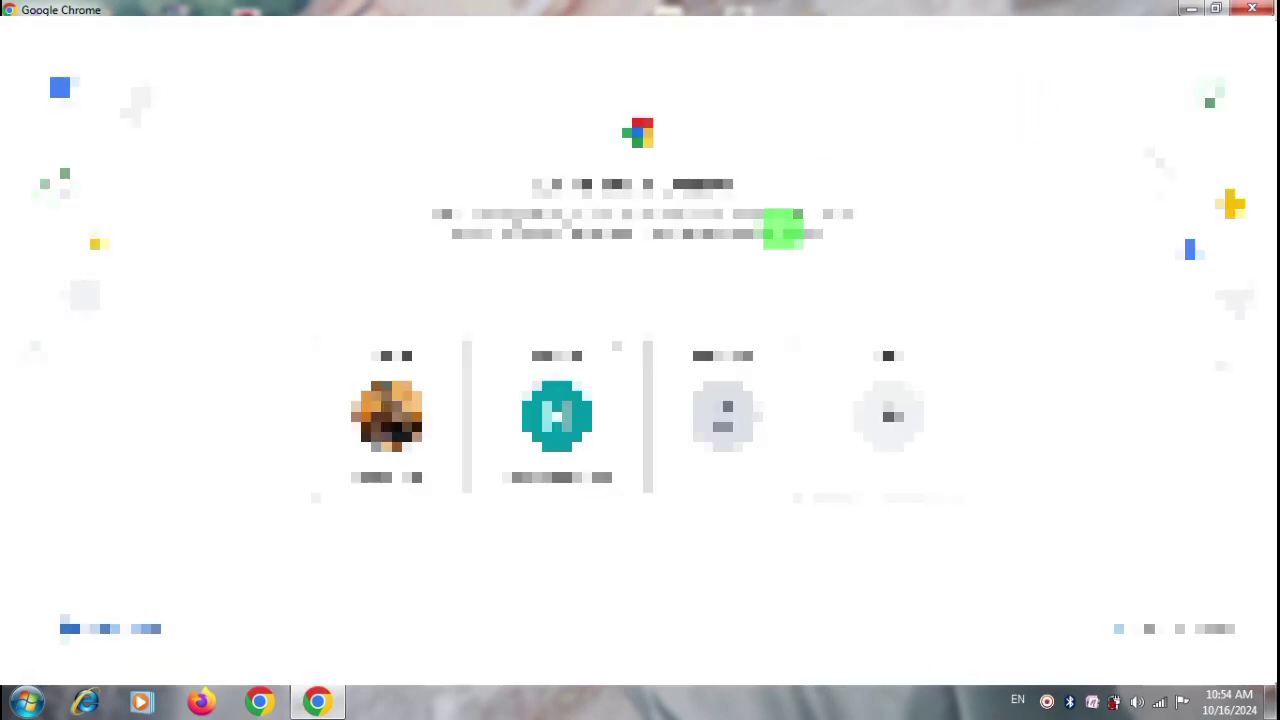
click(400, 412)
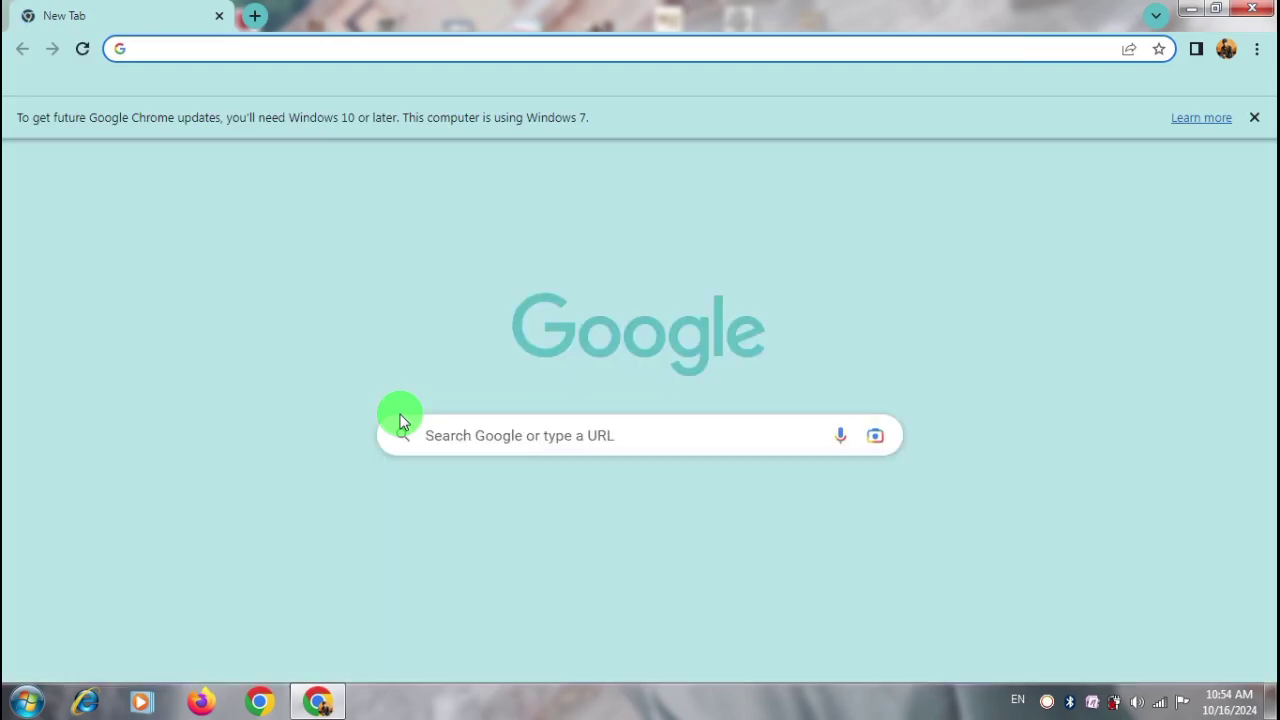
- Search Google for "youtube" from the recent search suggestions to test that browsing works
click(488, 435)
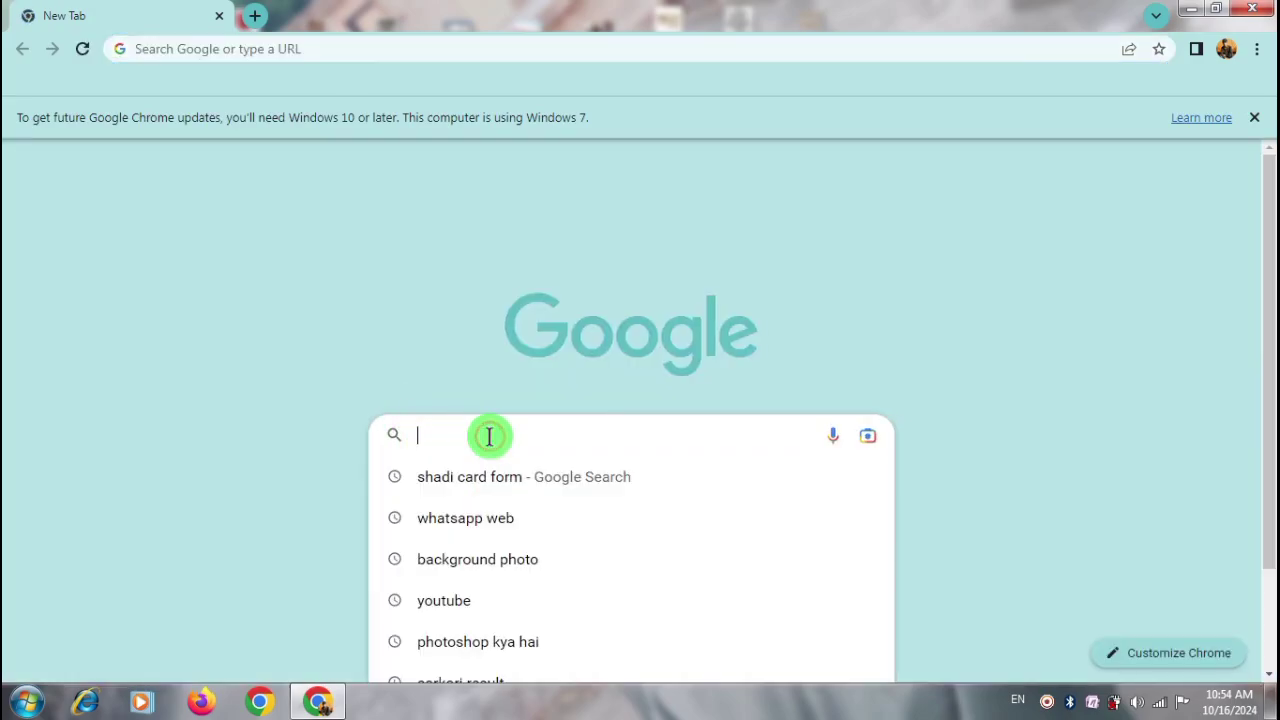
click(466, 604)
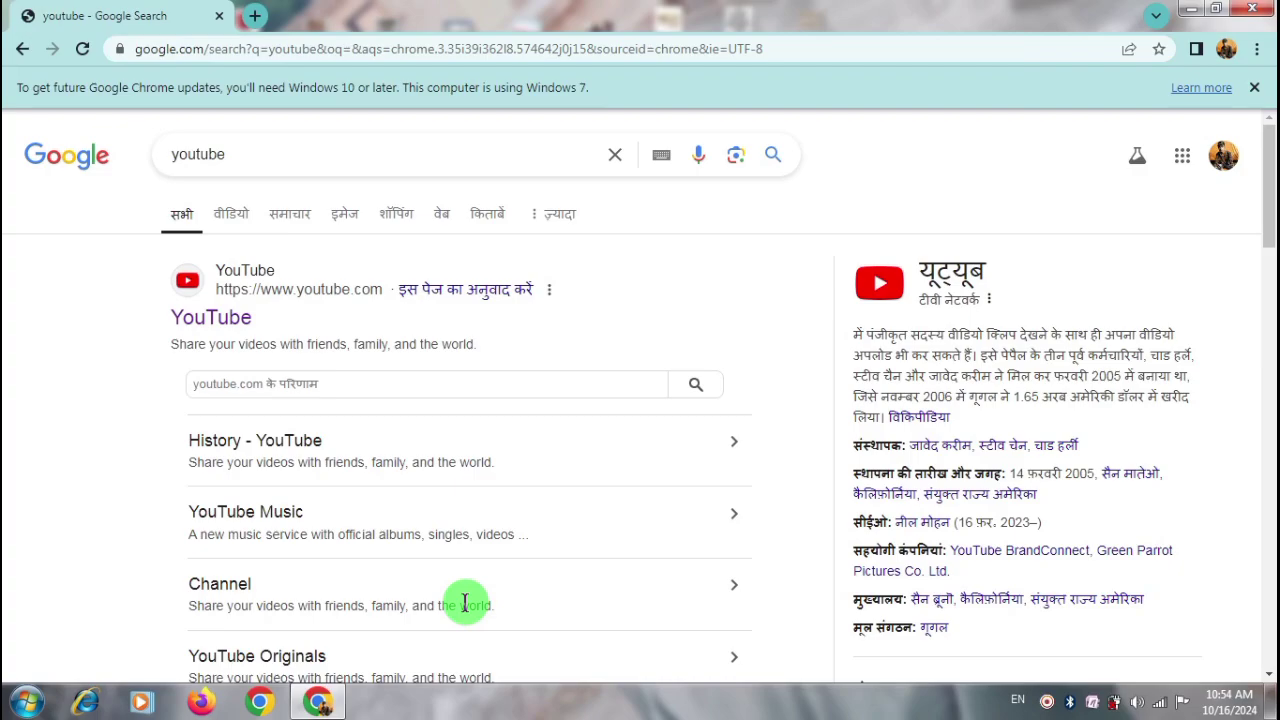
- Replace the search query with the recent search "canva" and look over its results
click(302, 155)
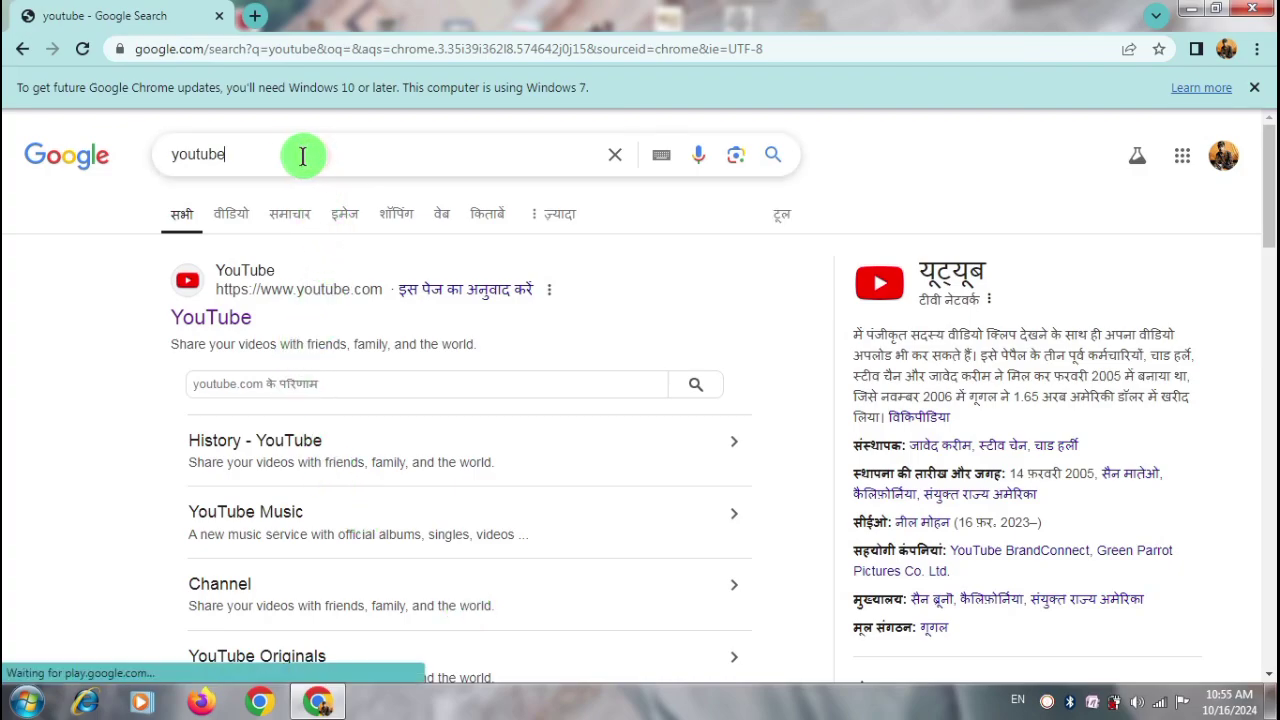
key(BackSpace)
key(BackSpace)
key(BackSpace)
key(BackSpace)
key(BackSpace)
key(BackSpace)
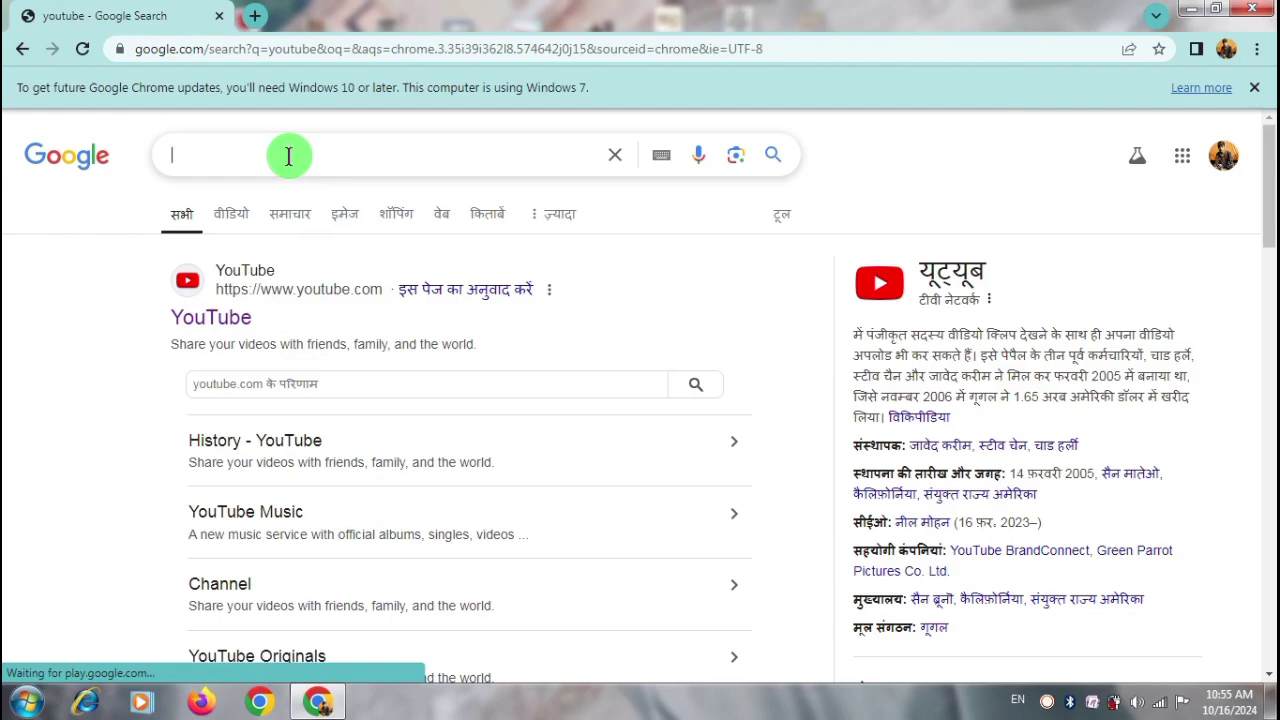
click(288, 155)
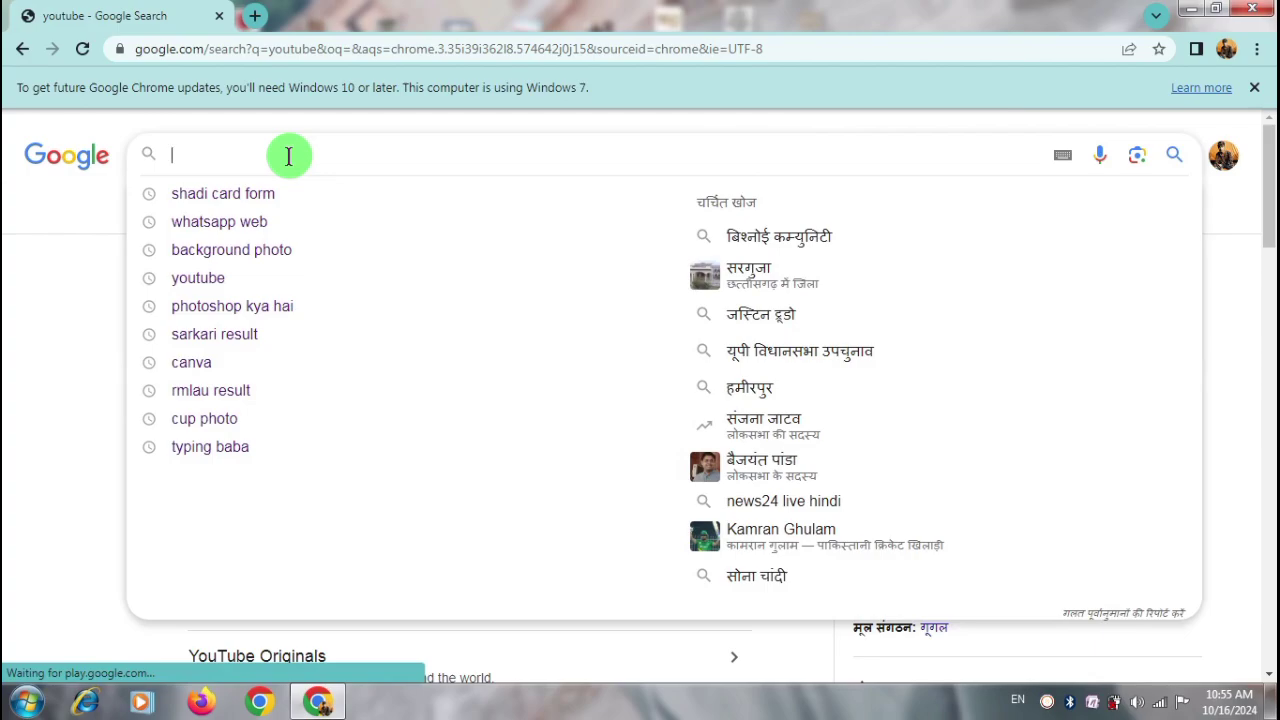
click(211, 366)
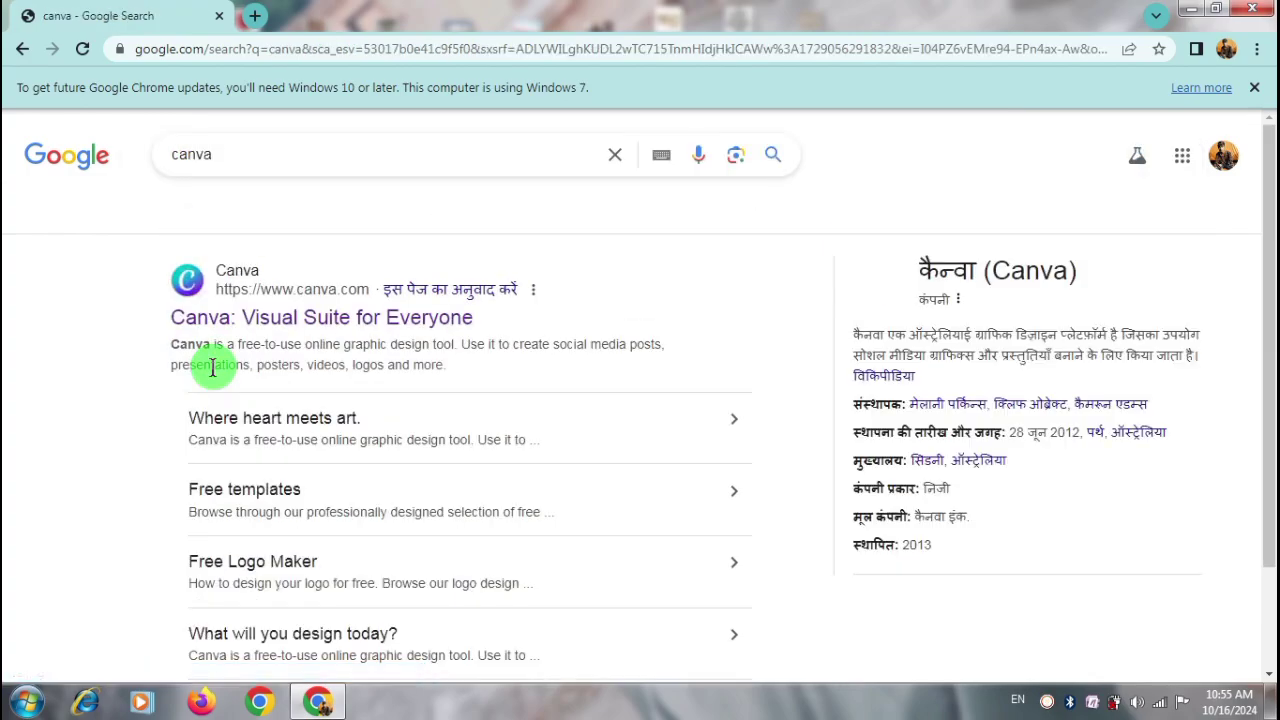
scroll(294, 338, down, 6)
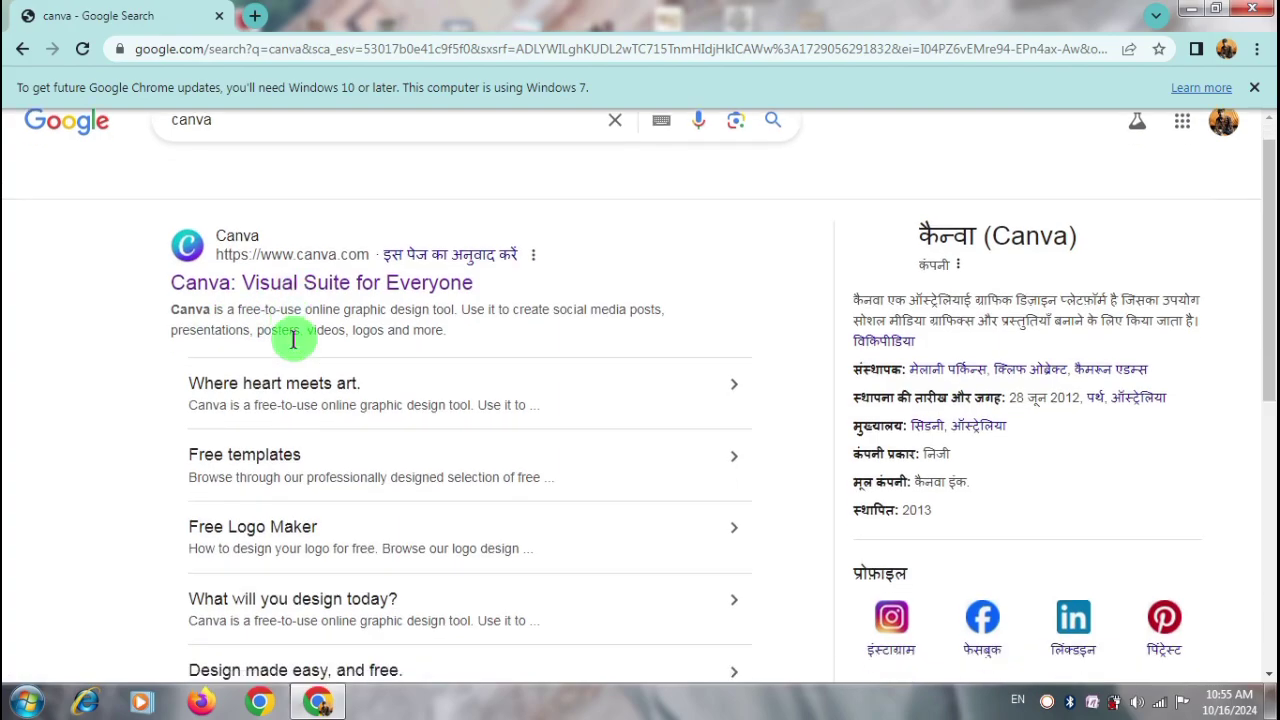
scroll(294, 340, up, 7)
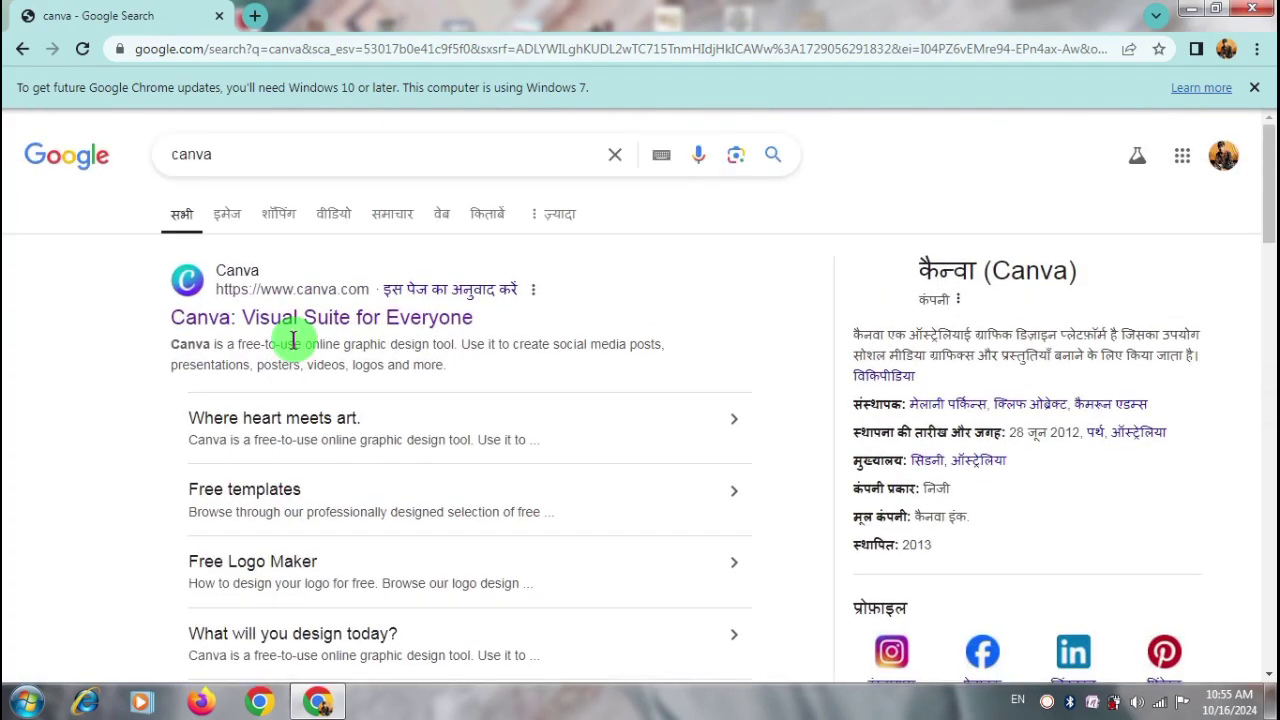
- Dismiss the notice about future Chrome updates needing Windows 10 and close the browser window
click(1257, 88)
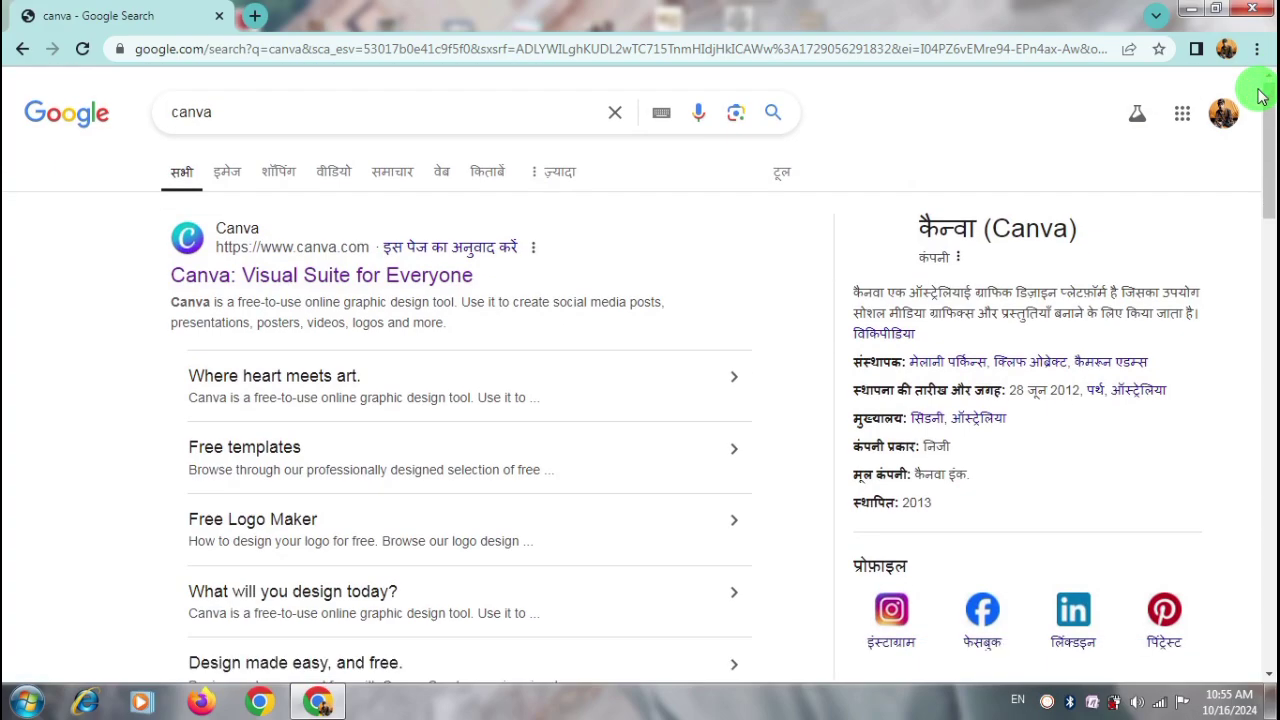
click(1254, 10)
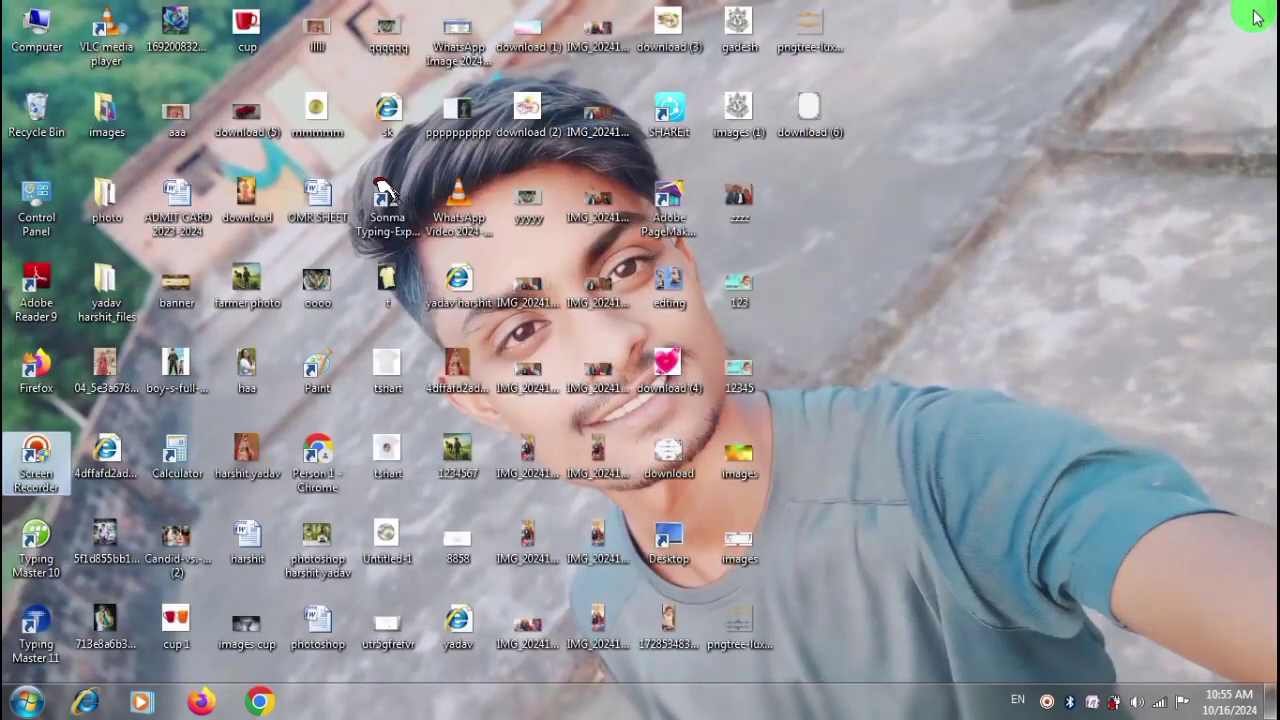
- Refresh the Windows desktop
right_click(935, 262)
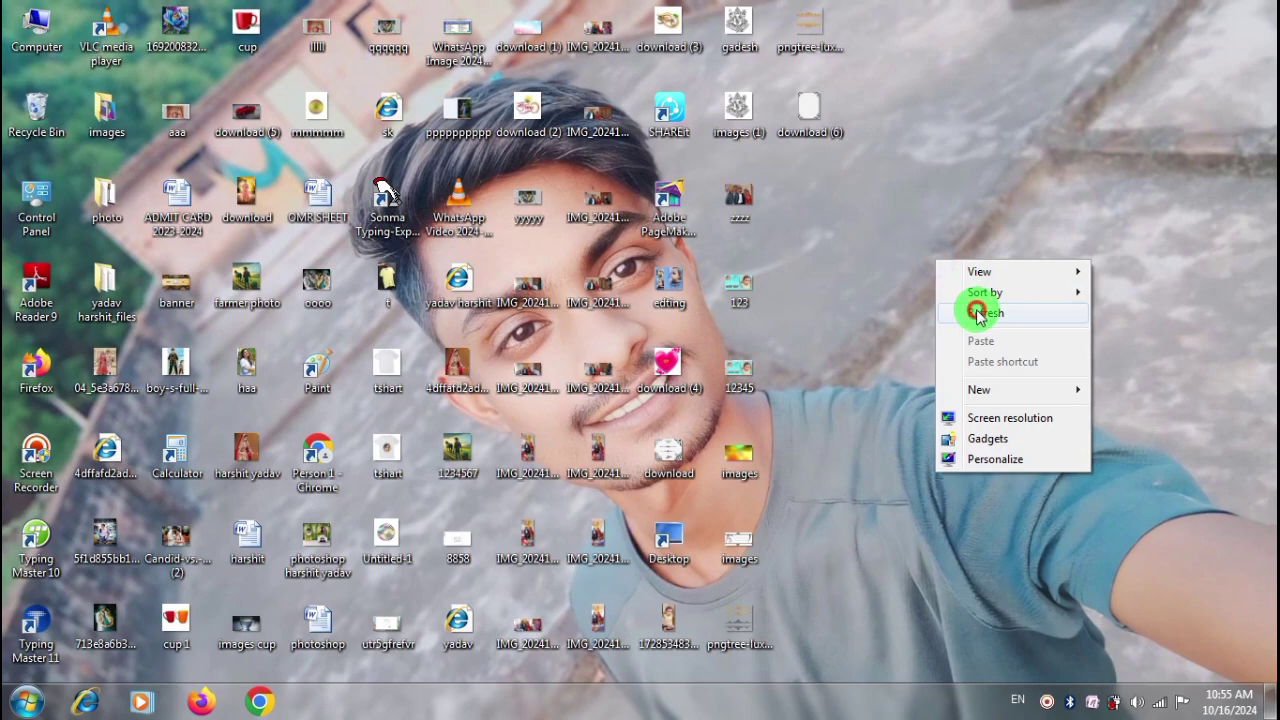
click(978, 308)
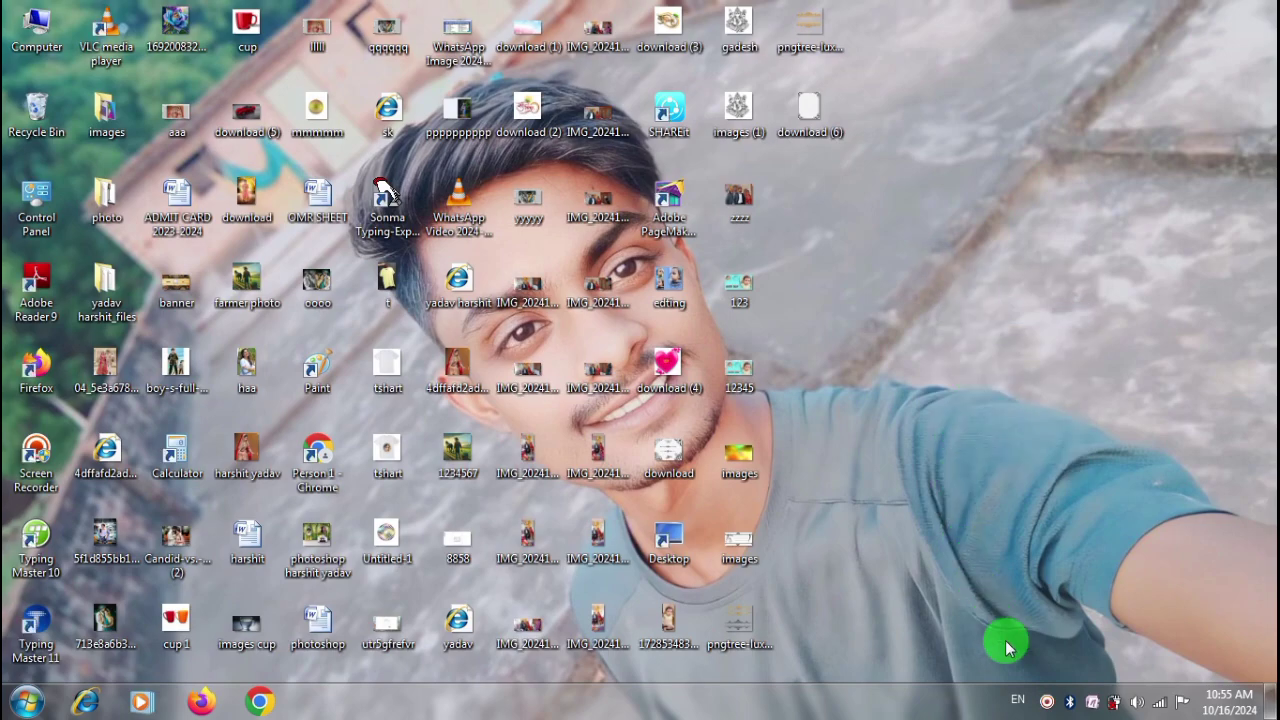
right_click(1045, 705)
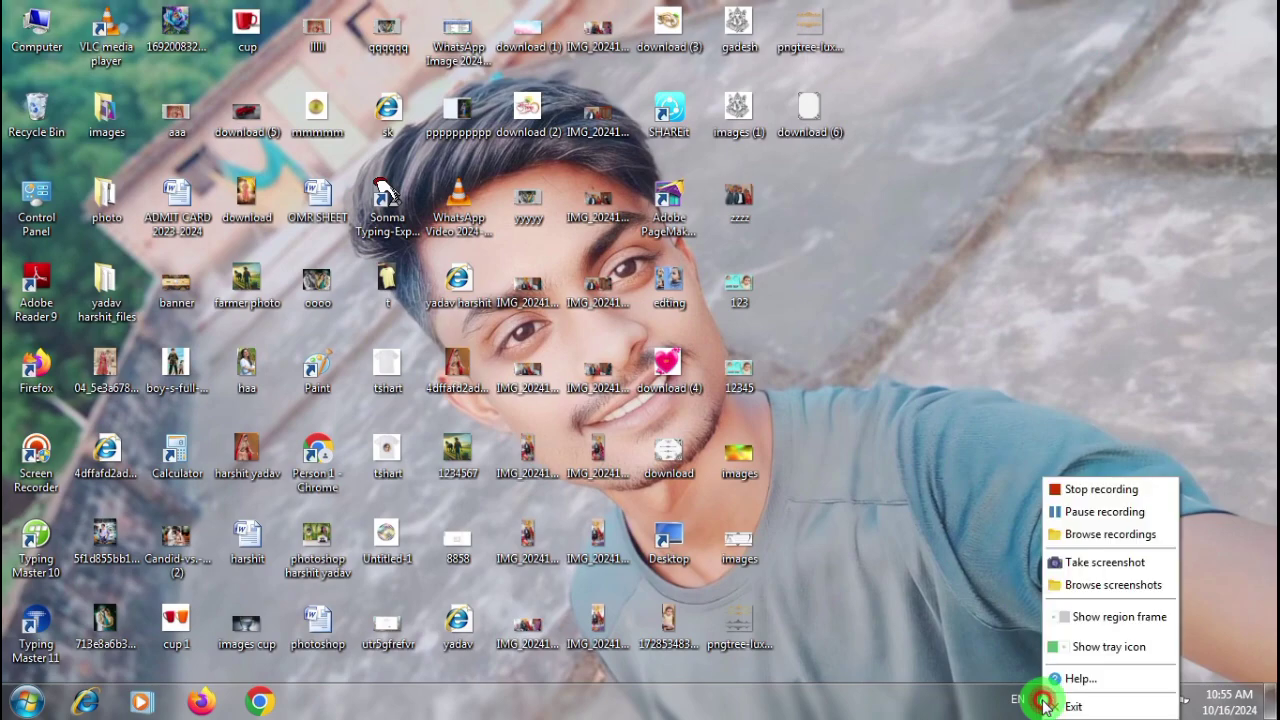